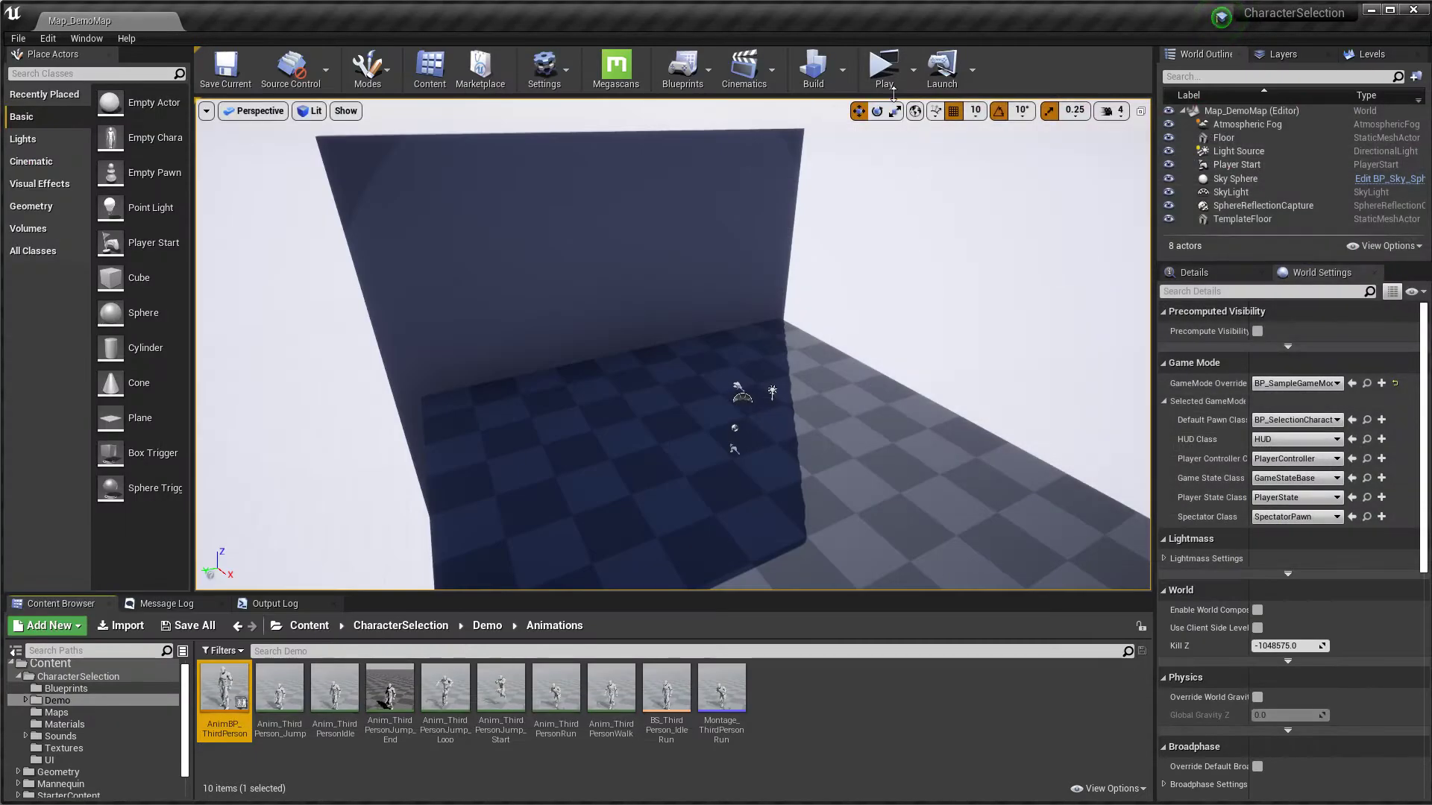
# Run the game preview, choose a character, and reduce its thigh_l, calf_l, thigh_r and calf_r bone scales.
pyautogui.click(884, 66)
pyautogui.click(1111, 675)
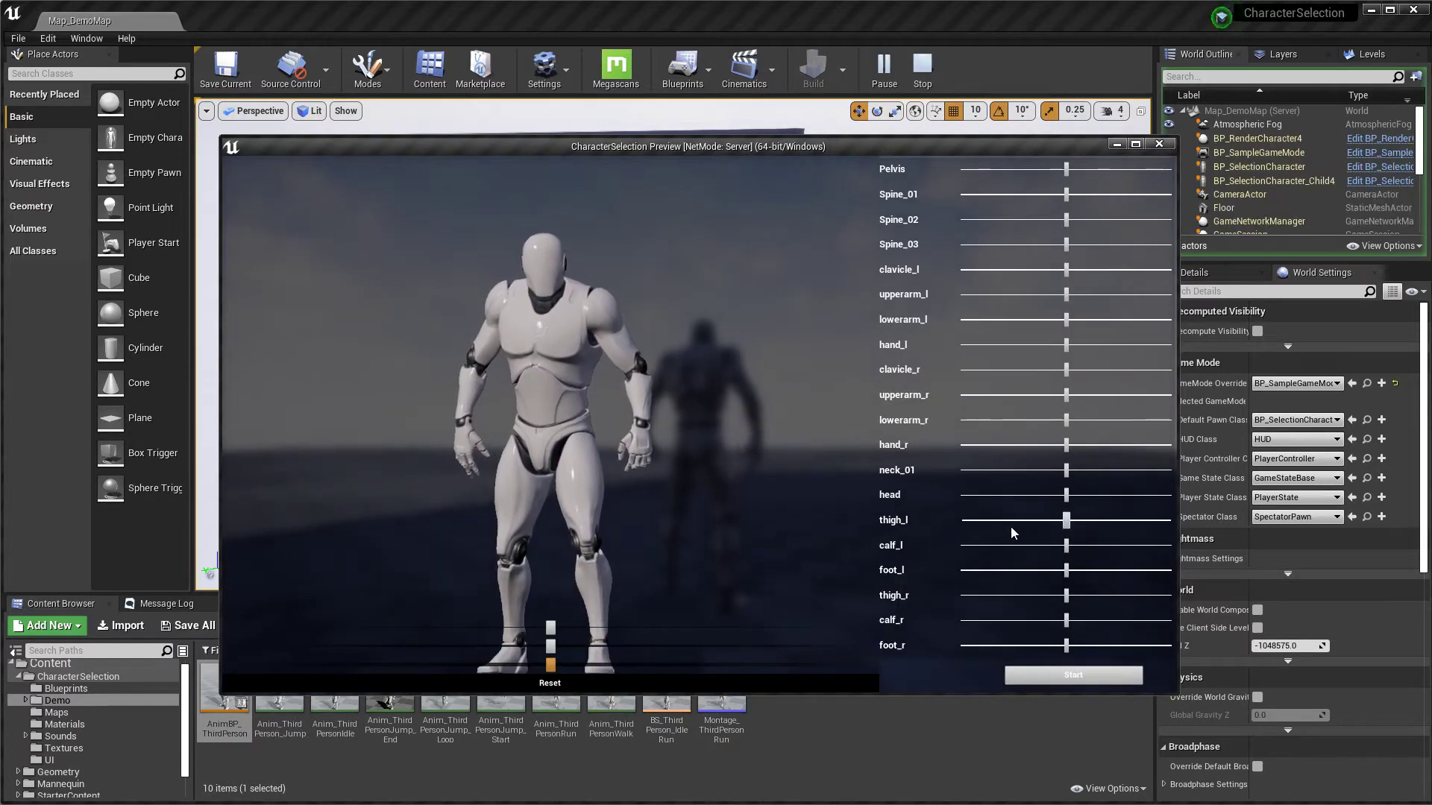
pyautogui.moveTo(1067, 520); pyautogui.dragTo(1024, 545)
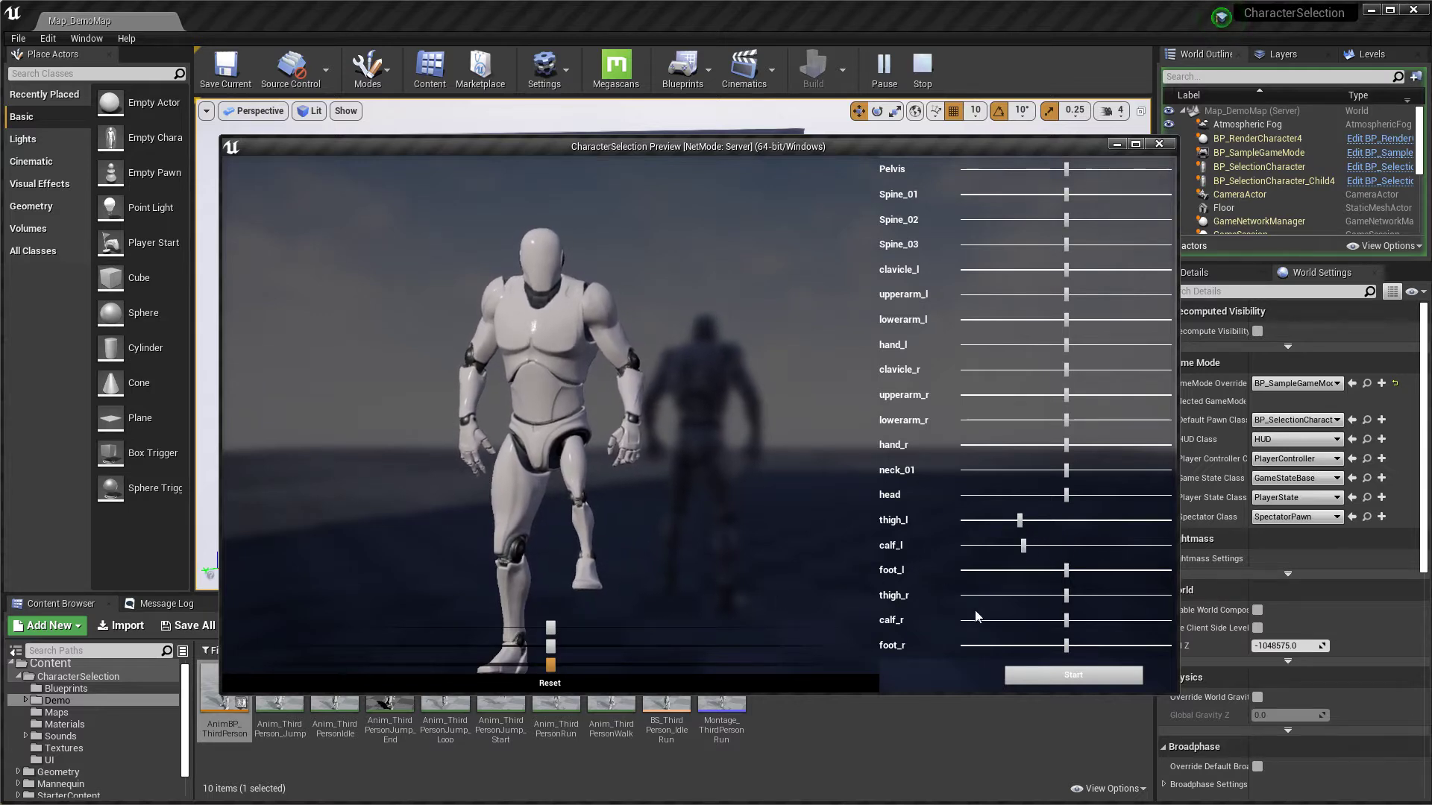
pyautogui.moveTo(1068, 597); pyautogui.dragTo(1023, 572)
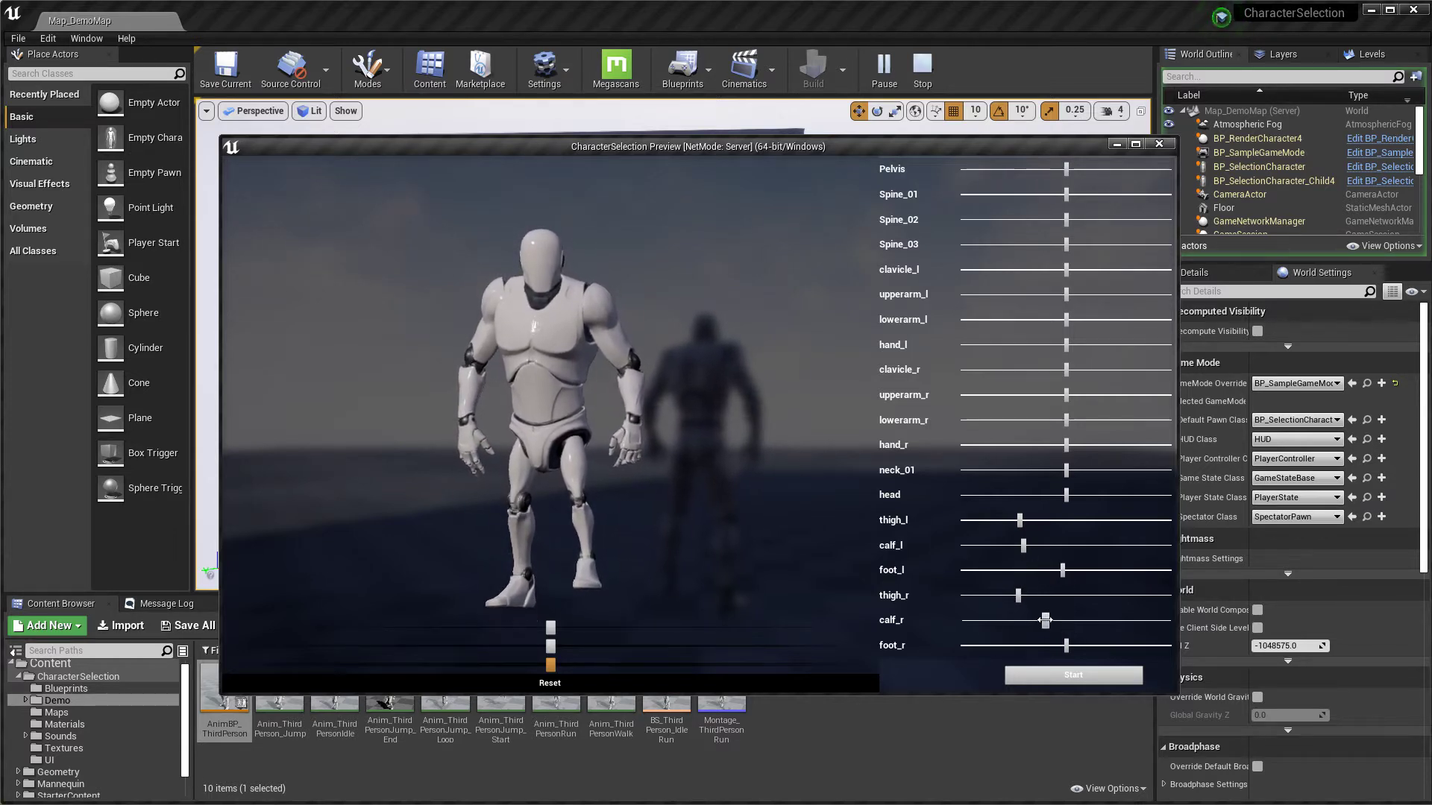
pyautogui.moveTo(1068, 621); pyautogui.dragTo(1028, 621)
# Start the game with the short-legged character, move it around to check its feet against the ground, and end the preview.
pyautogui.click(1074, 675)
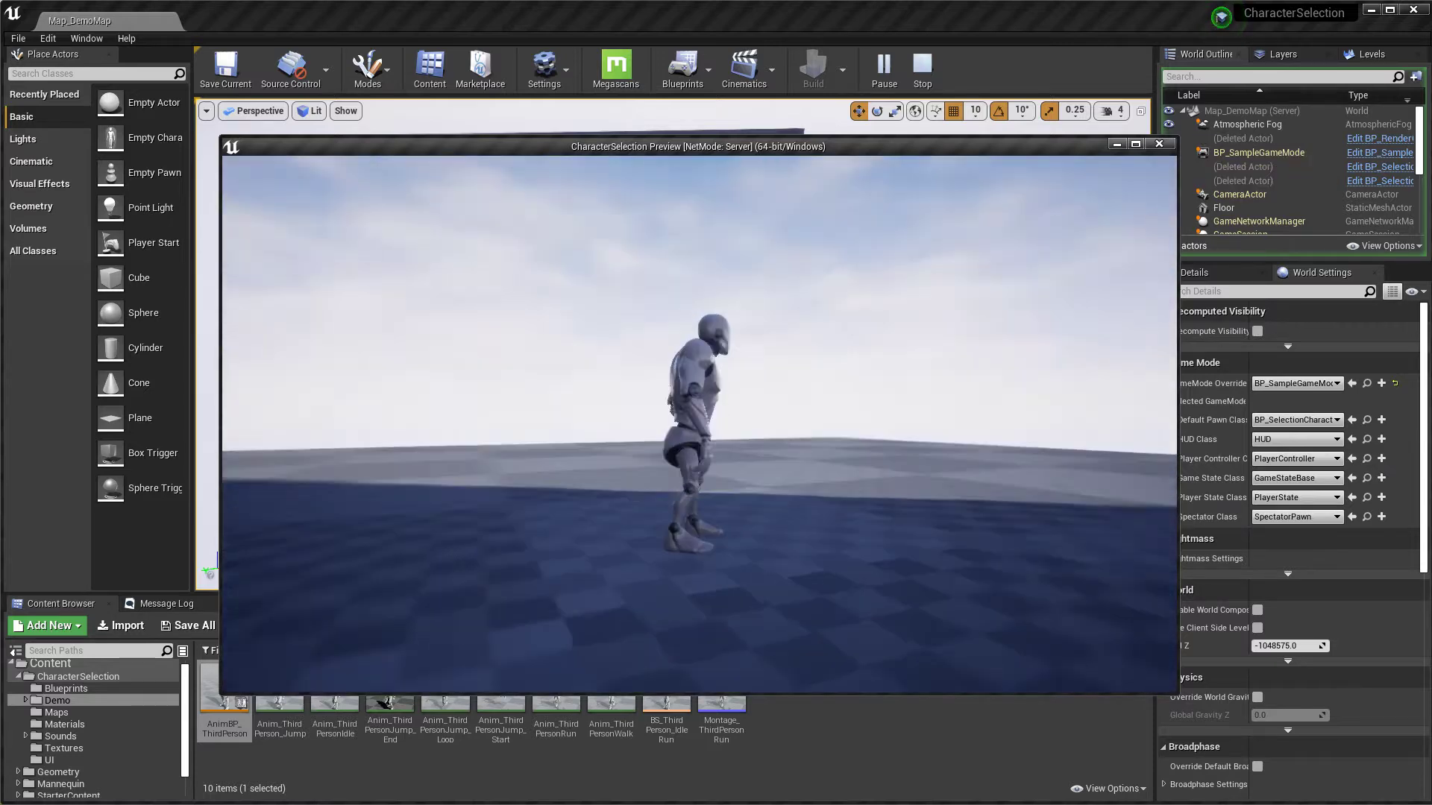
pyautogui.press('d')
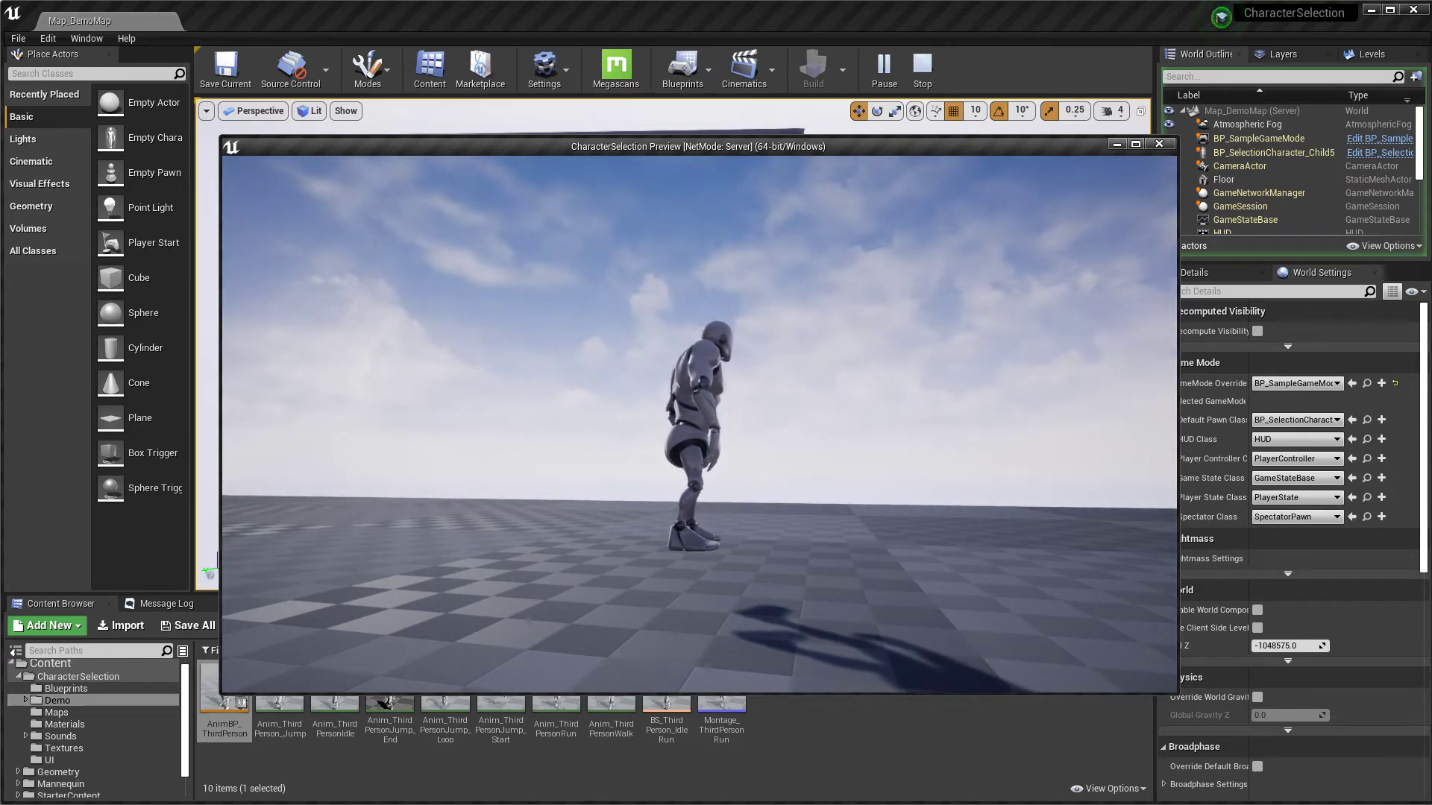
pyautogui.press('Escape')
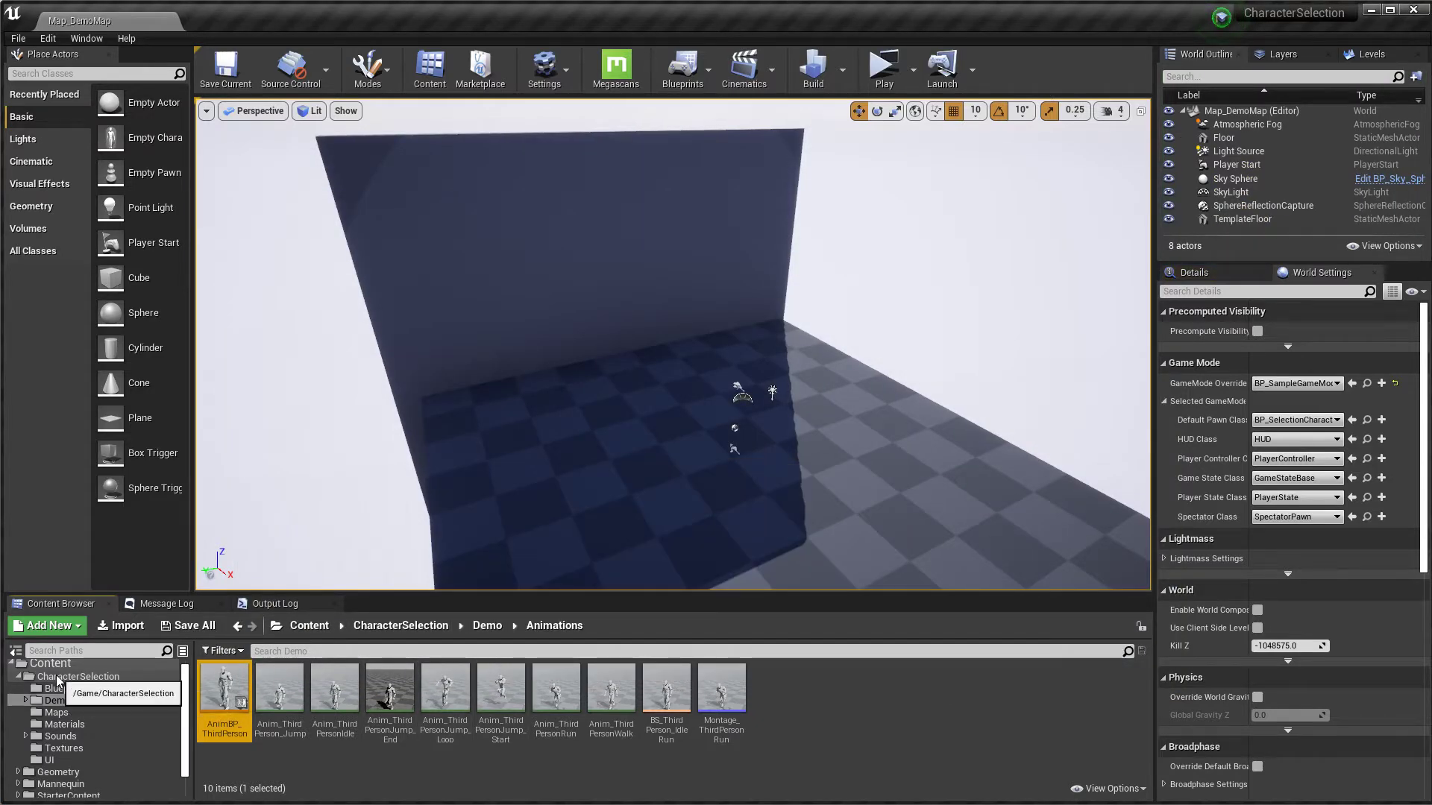
# Open the AnimBP_ThirdPerson animation blueprint and browse the Character, Blueprints and Animations project folders.
pyautogui.doubleClick(217, 694)
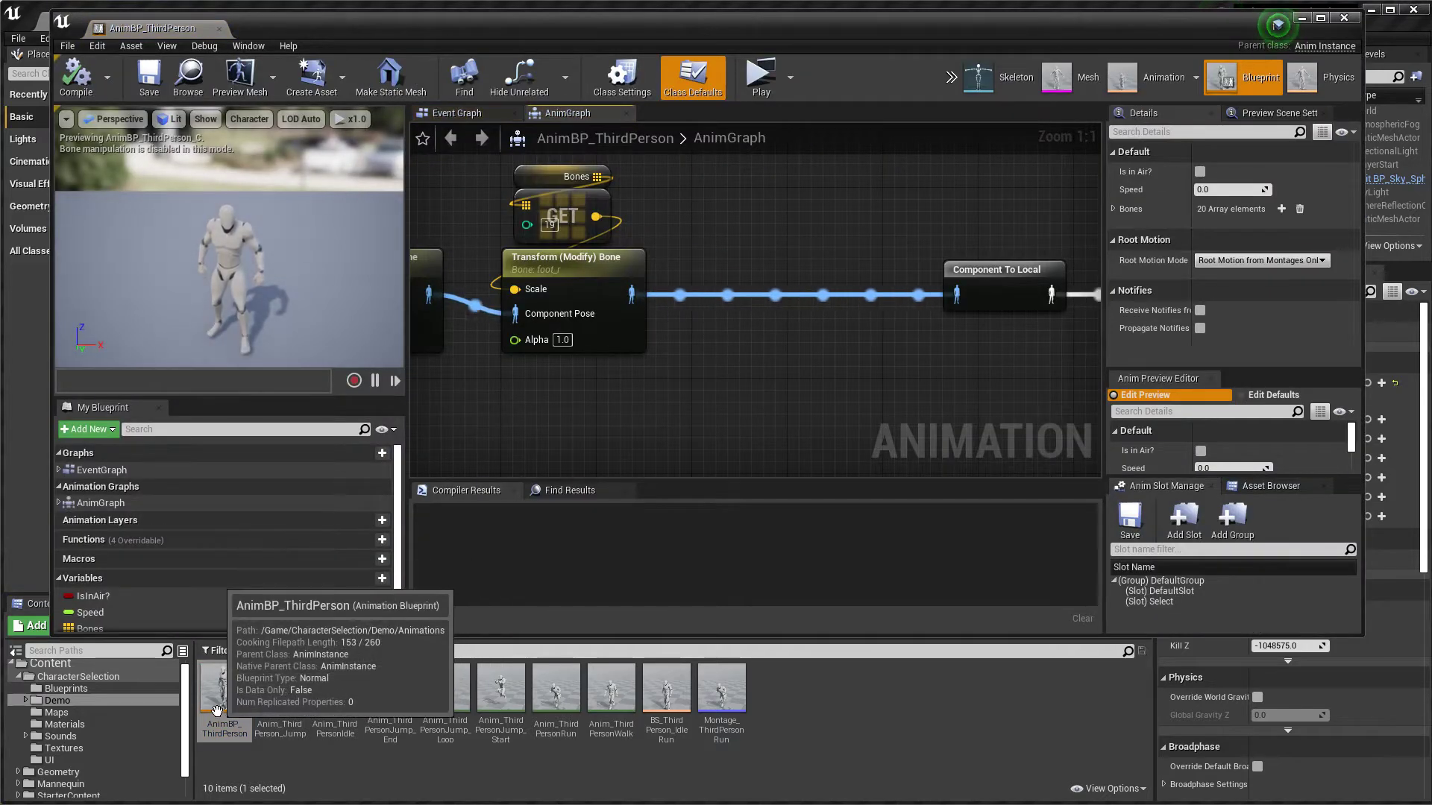
pyautogui.click(28, 700)
pyautogui.click(72, 724)
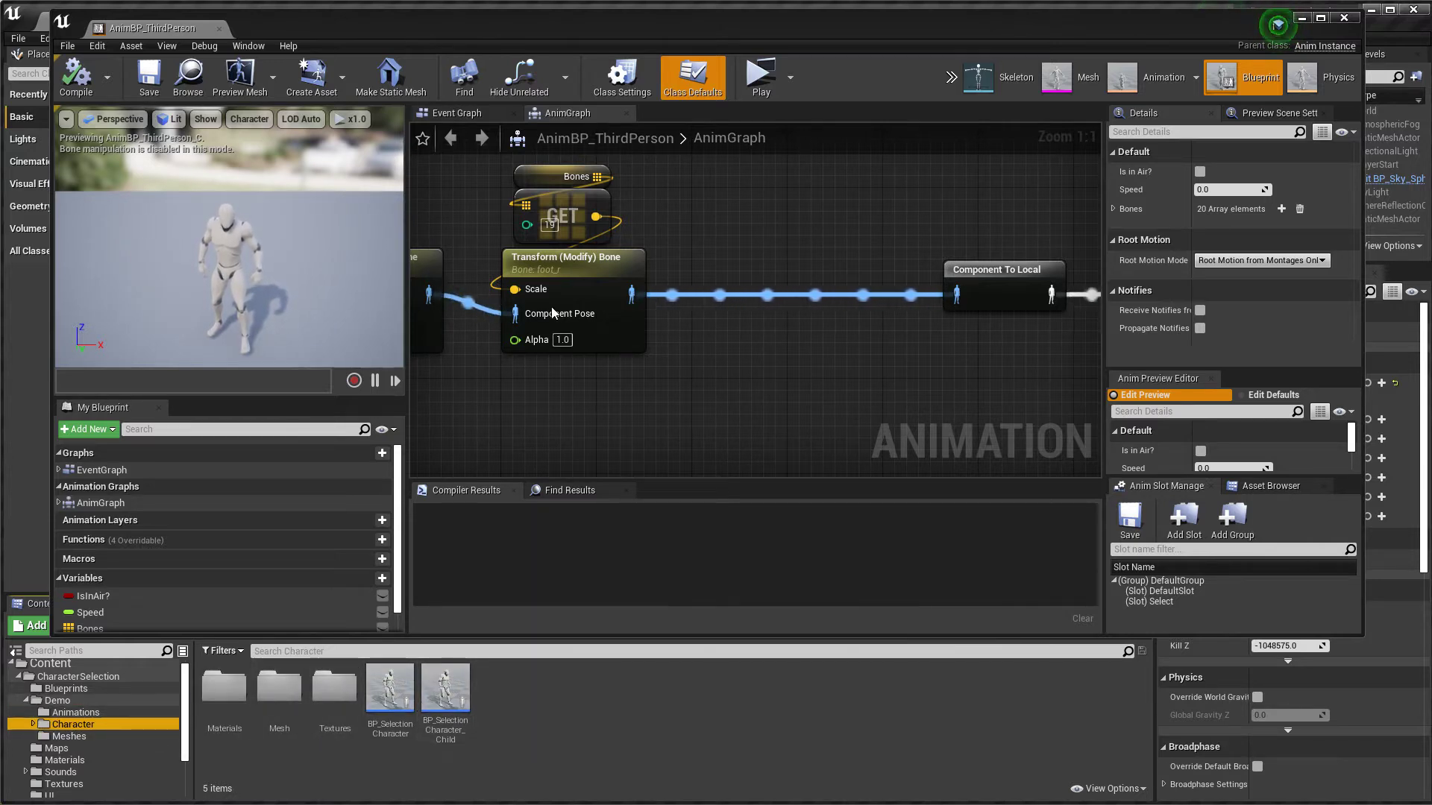
pyautogui.click(74, 689)
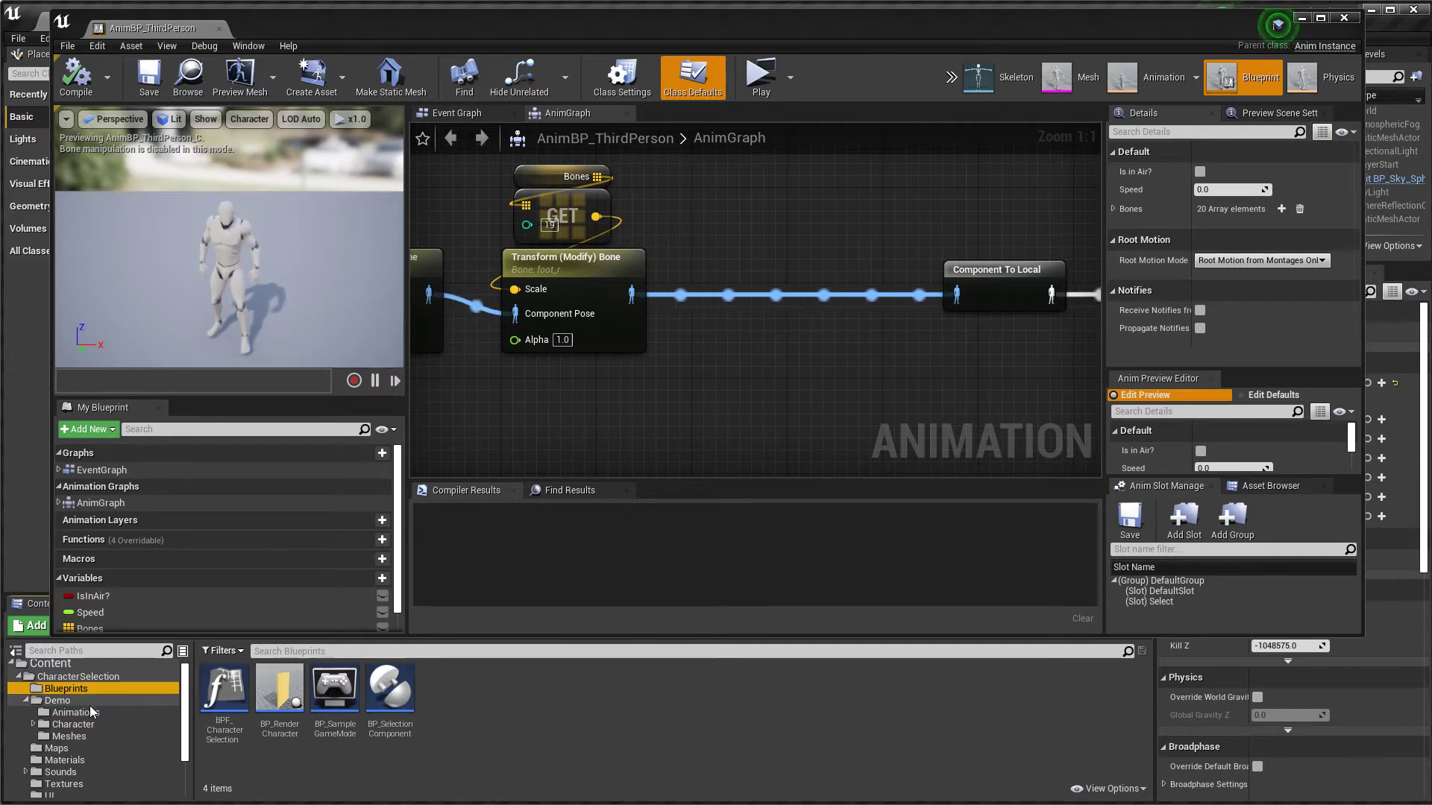
pyautogui.click(82, 712)
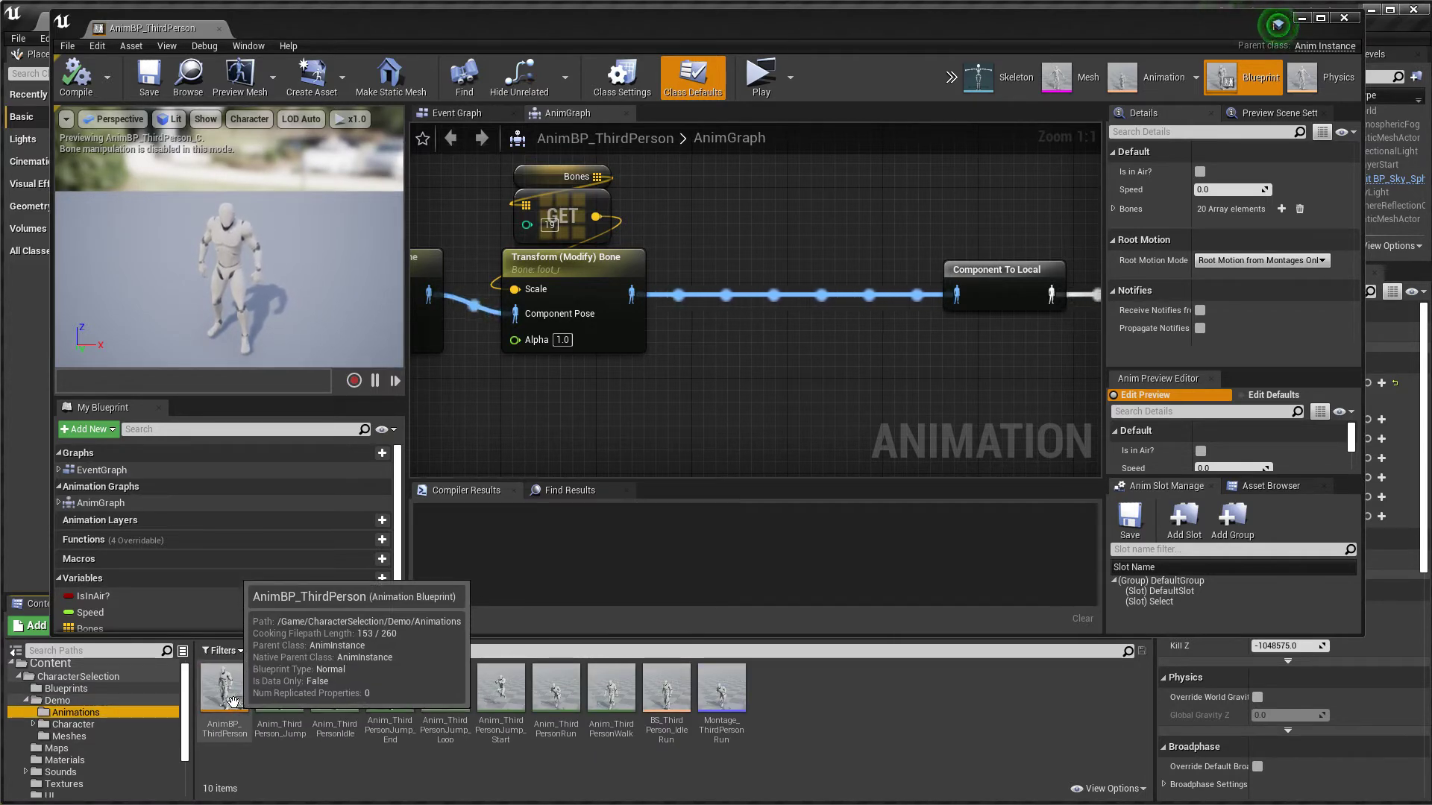
# Duplicate the foot_r Transform (Modify) Bone node at the end of the AnimGraph's bone chain.
pyautogui.scroll(-9, 775, 299)
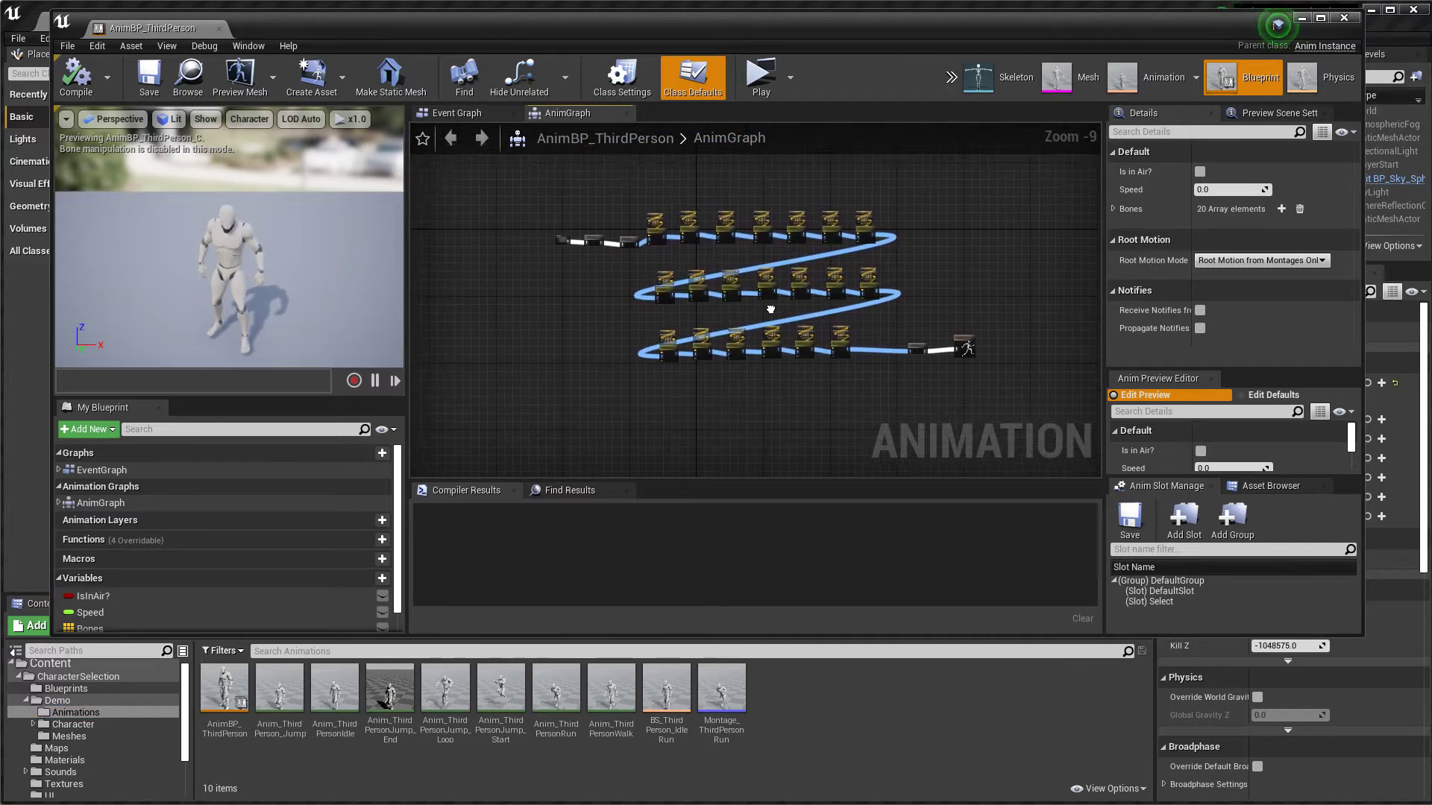
pyautogui.moveTo(641, 190); pyautogui.dragTo(884, 413)
pyautogui.scroll(8, 876, 364)
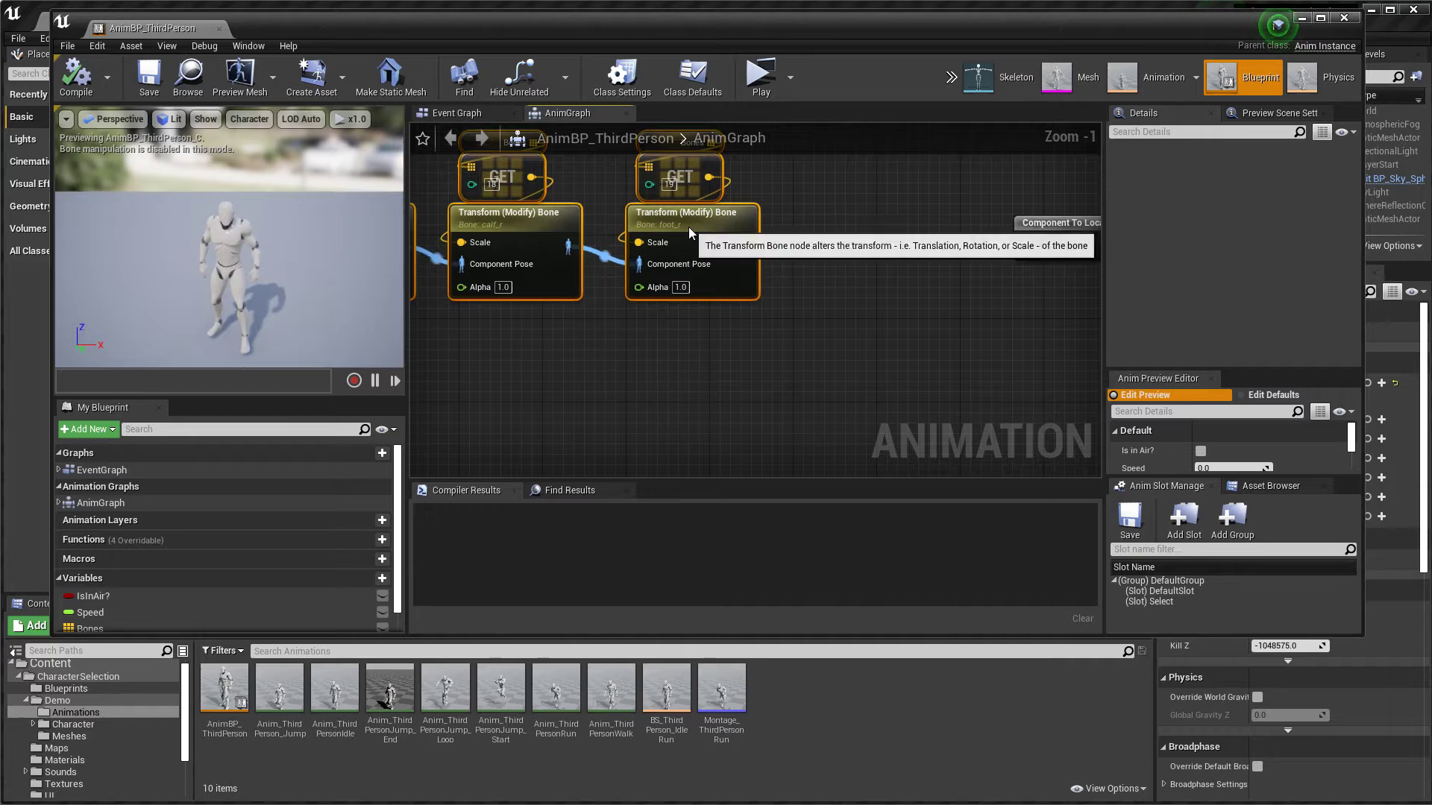
pyautogui.click(688, 225)
pyautogui.moveTo(771, 363); pyautogui.dragTo(660, 358, button='right')
pyautogui.hotkey('ctrl', 'v')
# Place the duplicated Transform (Modify) Bone node and wire it between the original foot_r node and Component To Local.
pyautogui.moveTo(798, 291); pyautogui.dragTo(758, 190)
pyautogui.moveTo(674, 260); pyautogui.dragTo(607, 305, button='right')
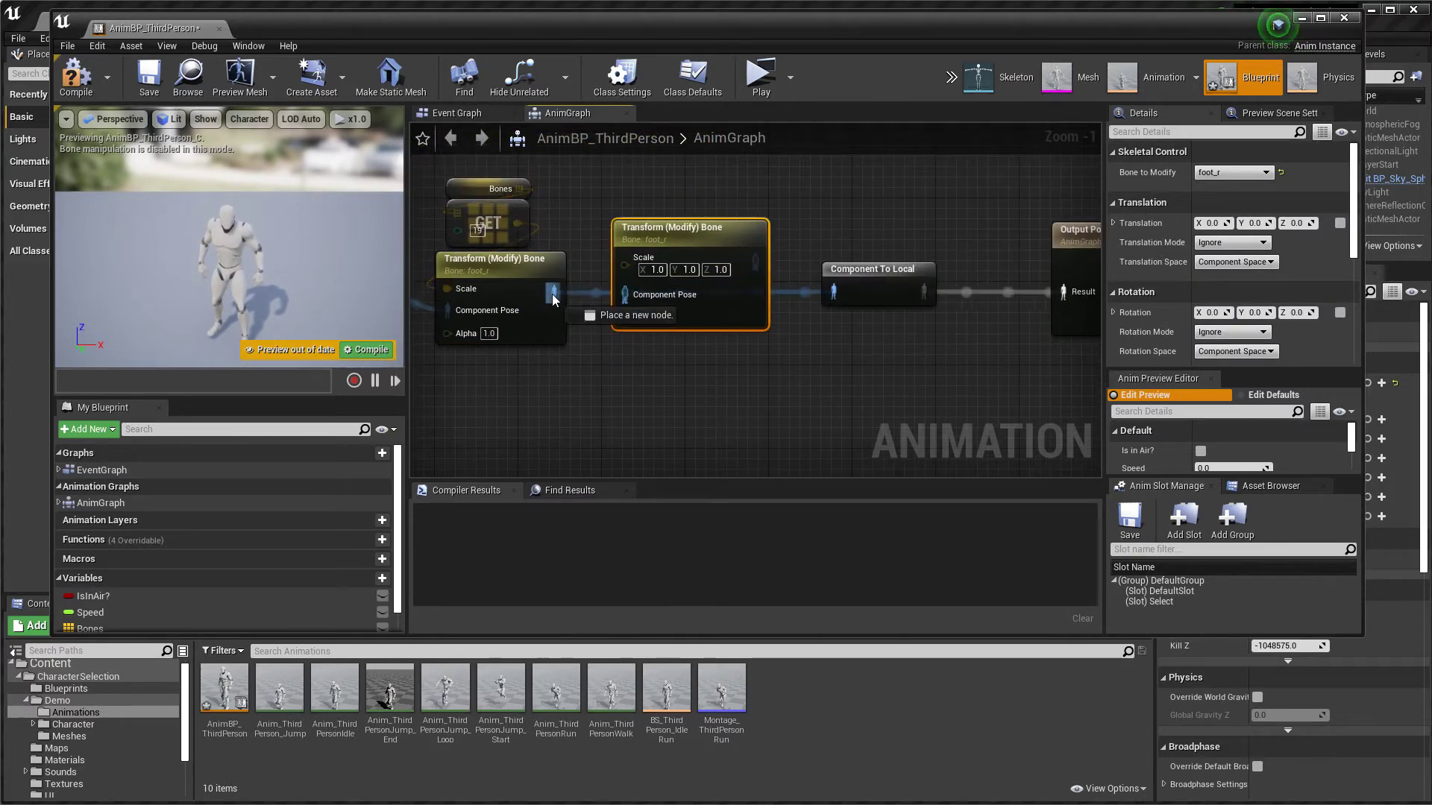
pyautogui.moveTo(756, 260); pyautogui.dragTo(834, 294)
pyautogui.moveTo(657, 290); pyautogui.dragTo(676, 303, button='right')
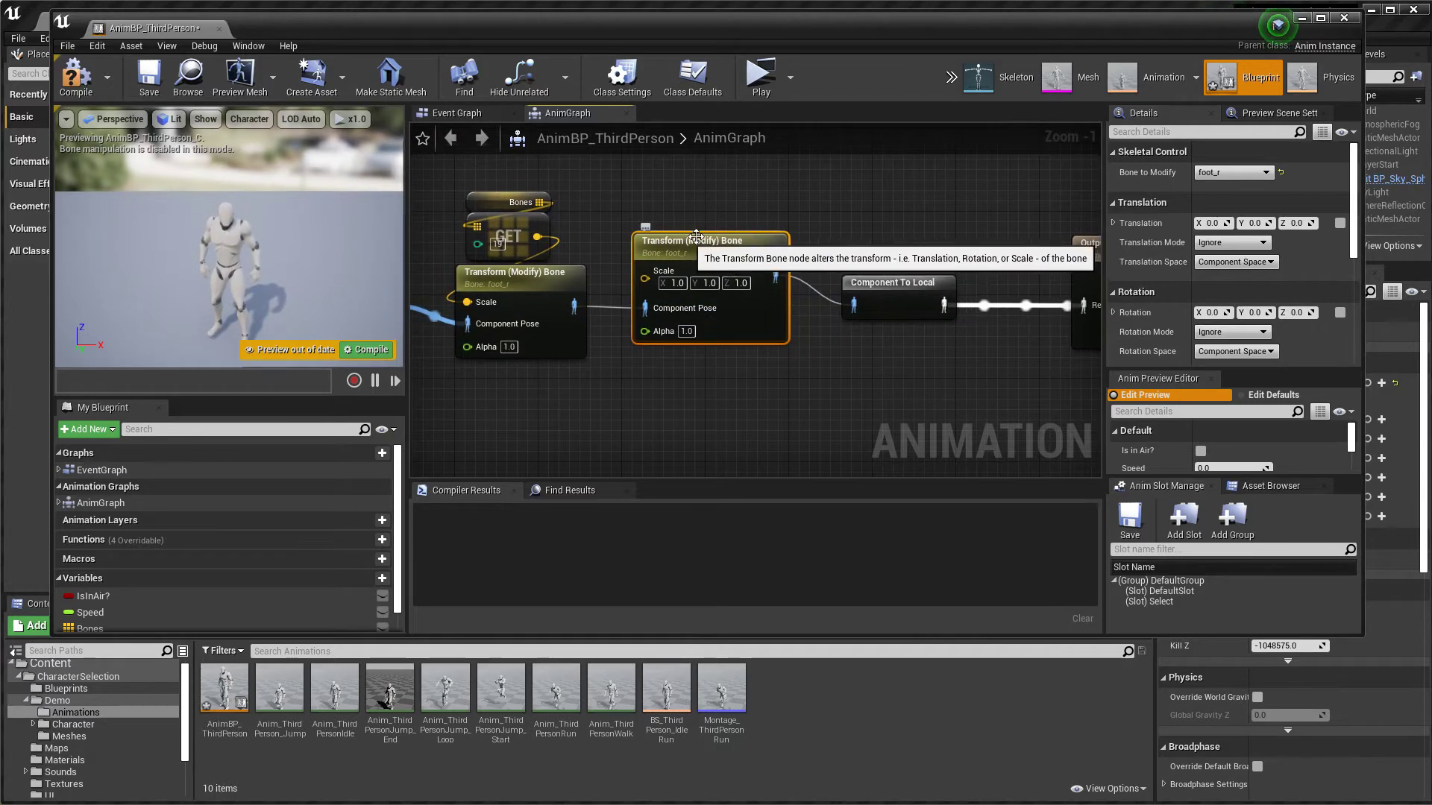
# Set the duplicated node's Bone to Modify to pelvis.
pyautogui.click(1255, 174)
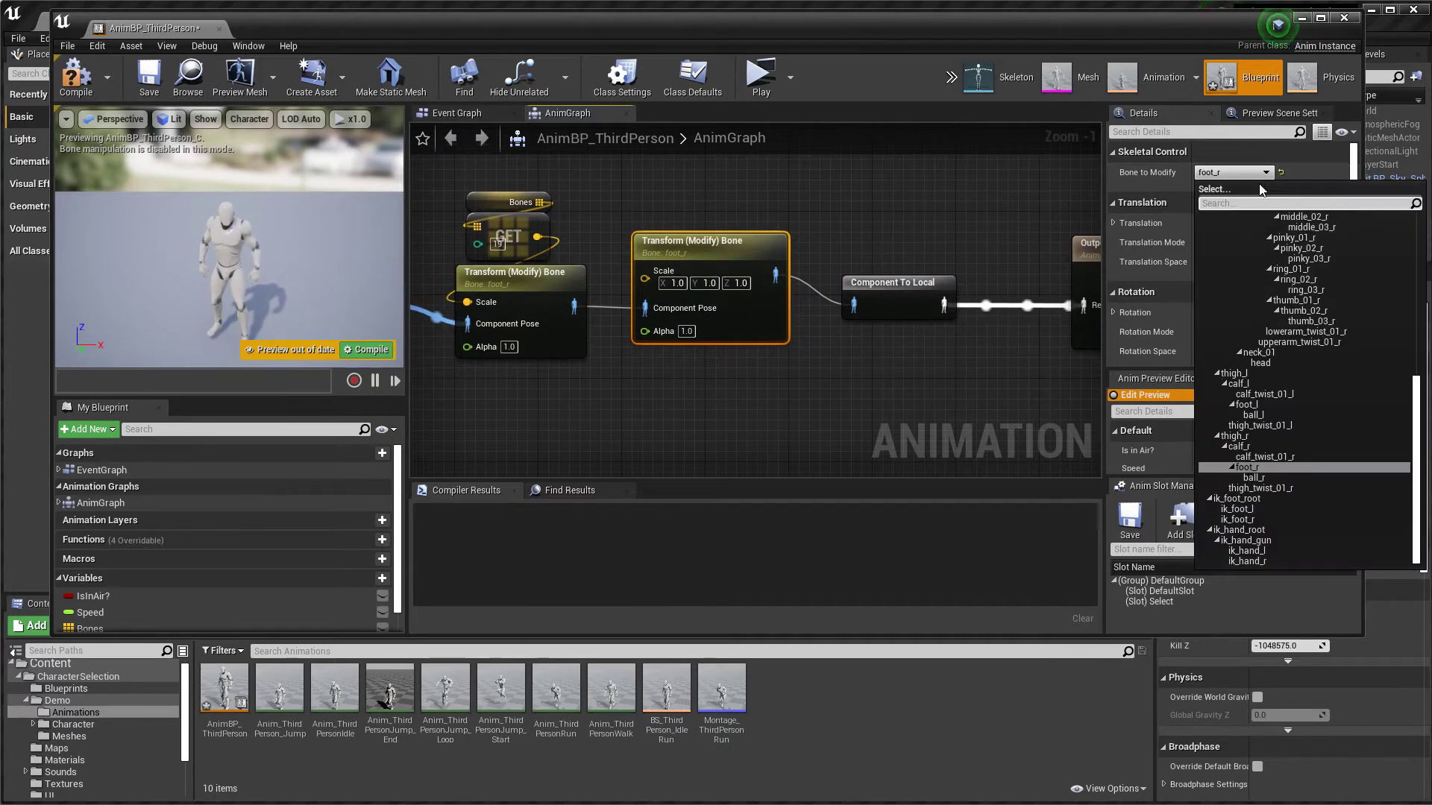
pyautogui.scroll(10, 1256, 261)
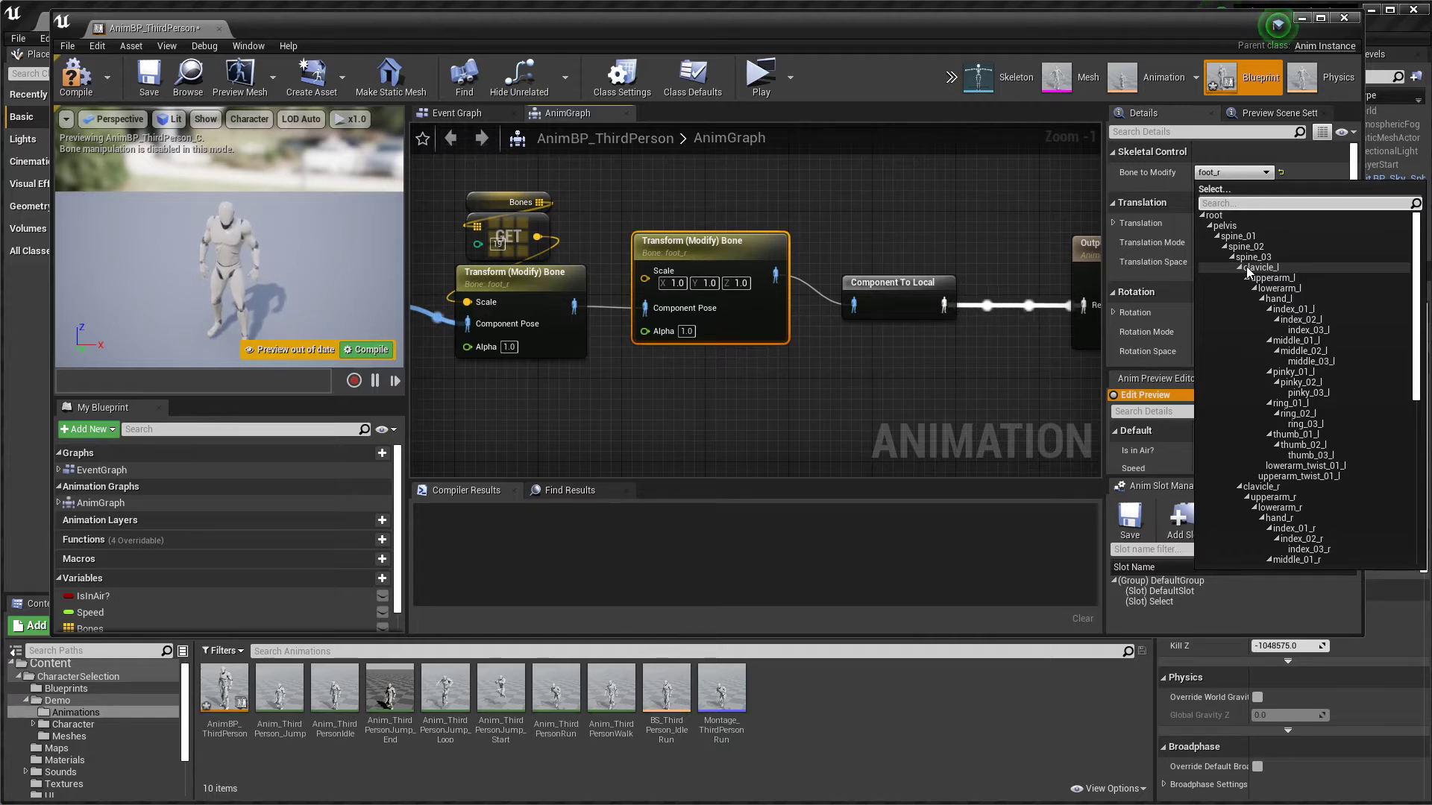
pyautogui.click(1224, 226)
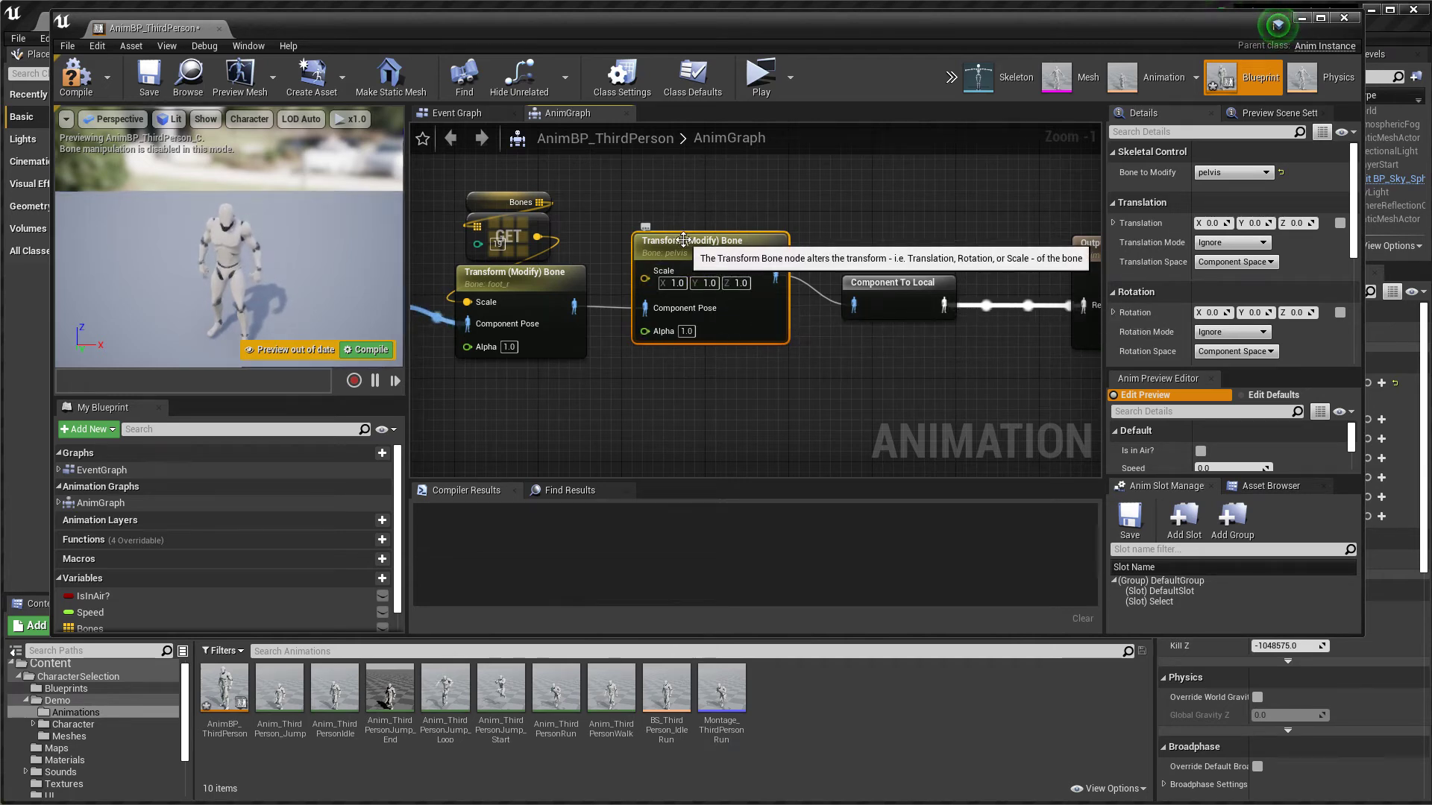
# Hide the pelvis node's Scale pin, expose its Translation pin, and set the translation Z to -30.
pyautogui.scroll(-3, 1196, 278)
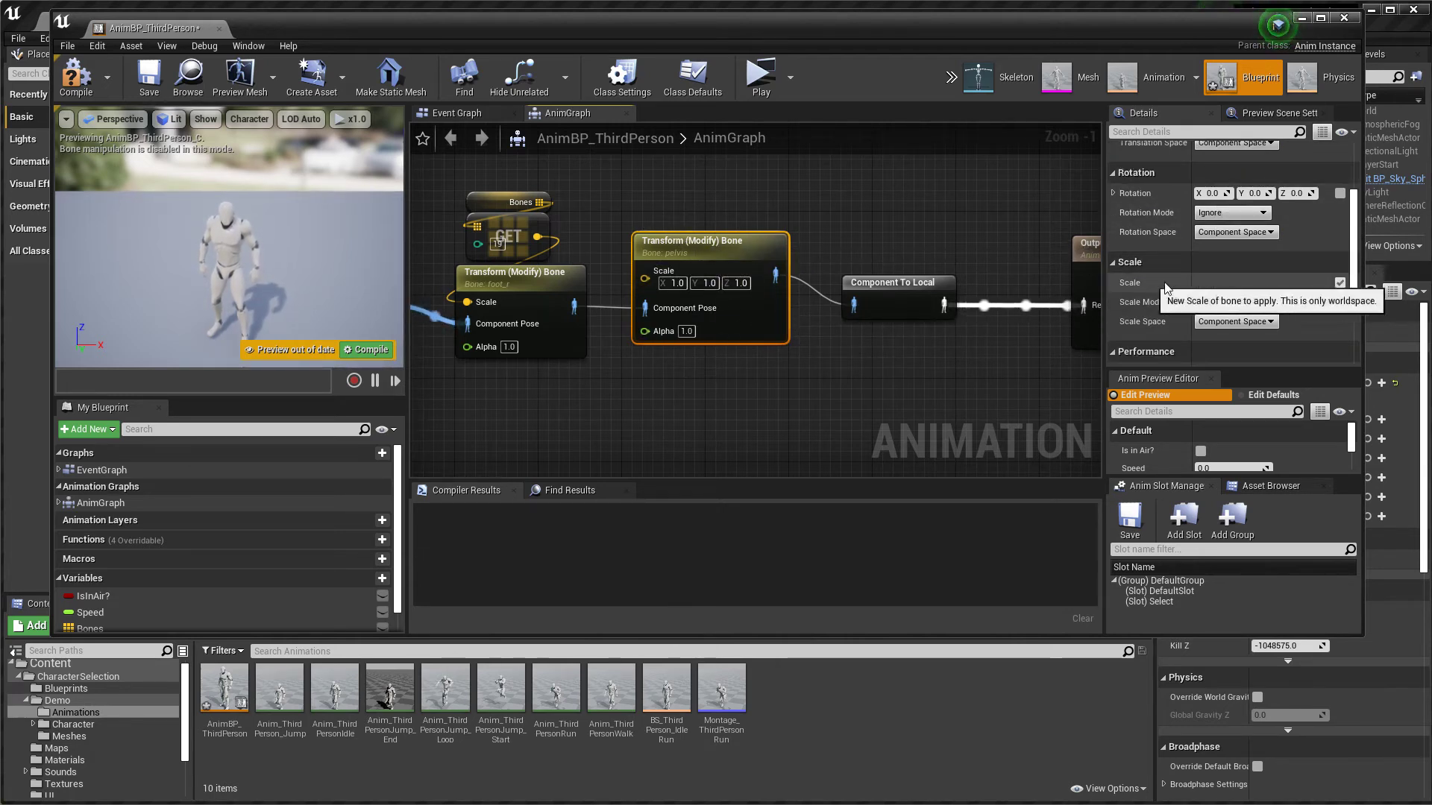
pyautogui.click(1340, 283)
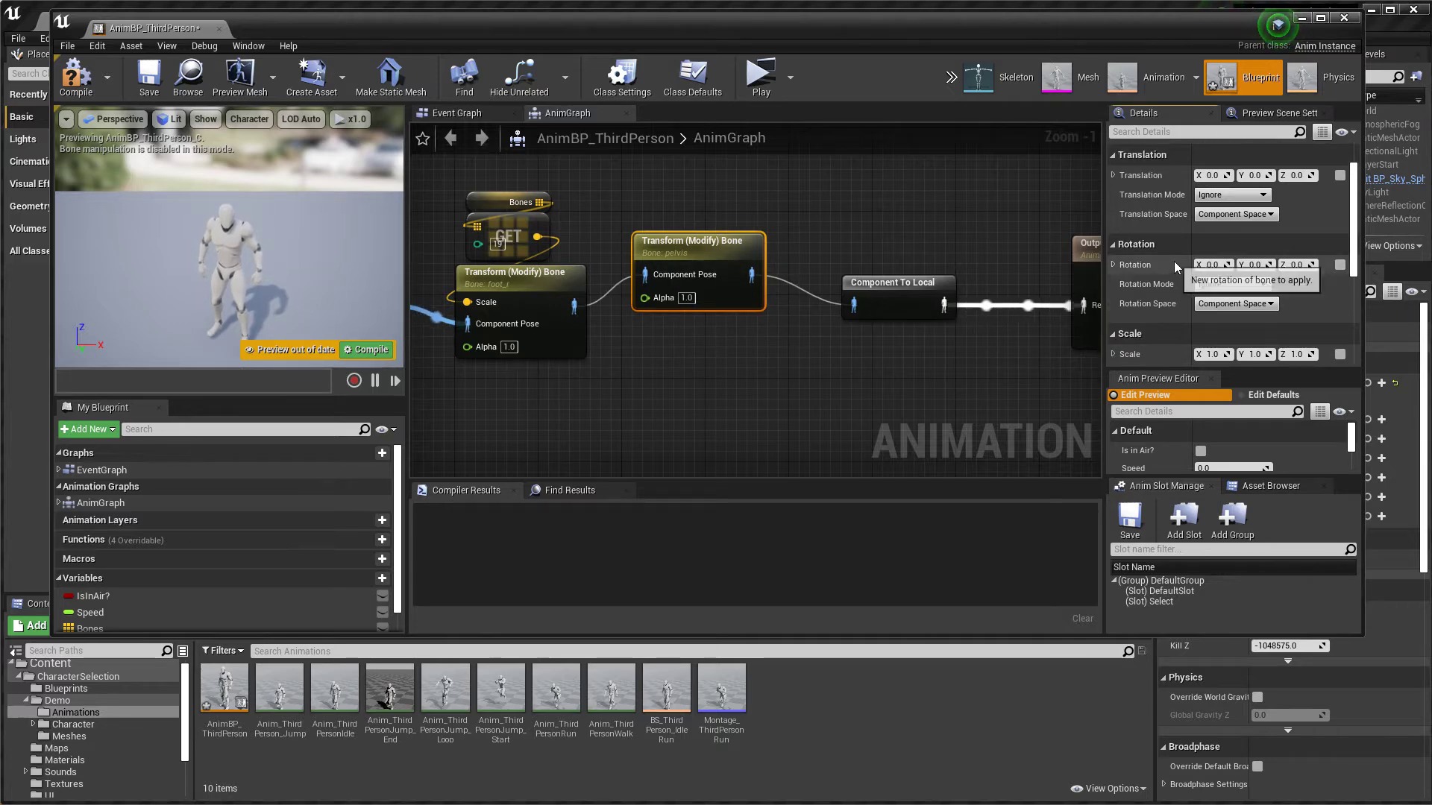
pyautogui.scroll(1, 1163, 254)
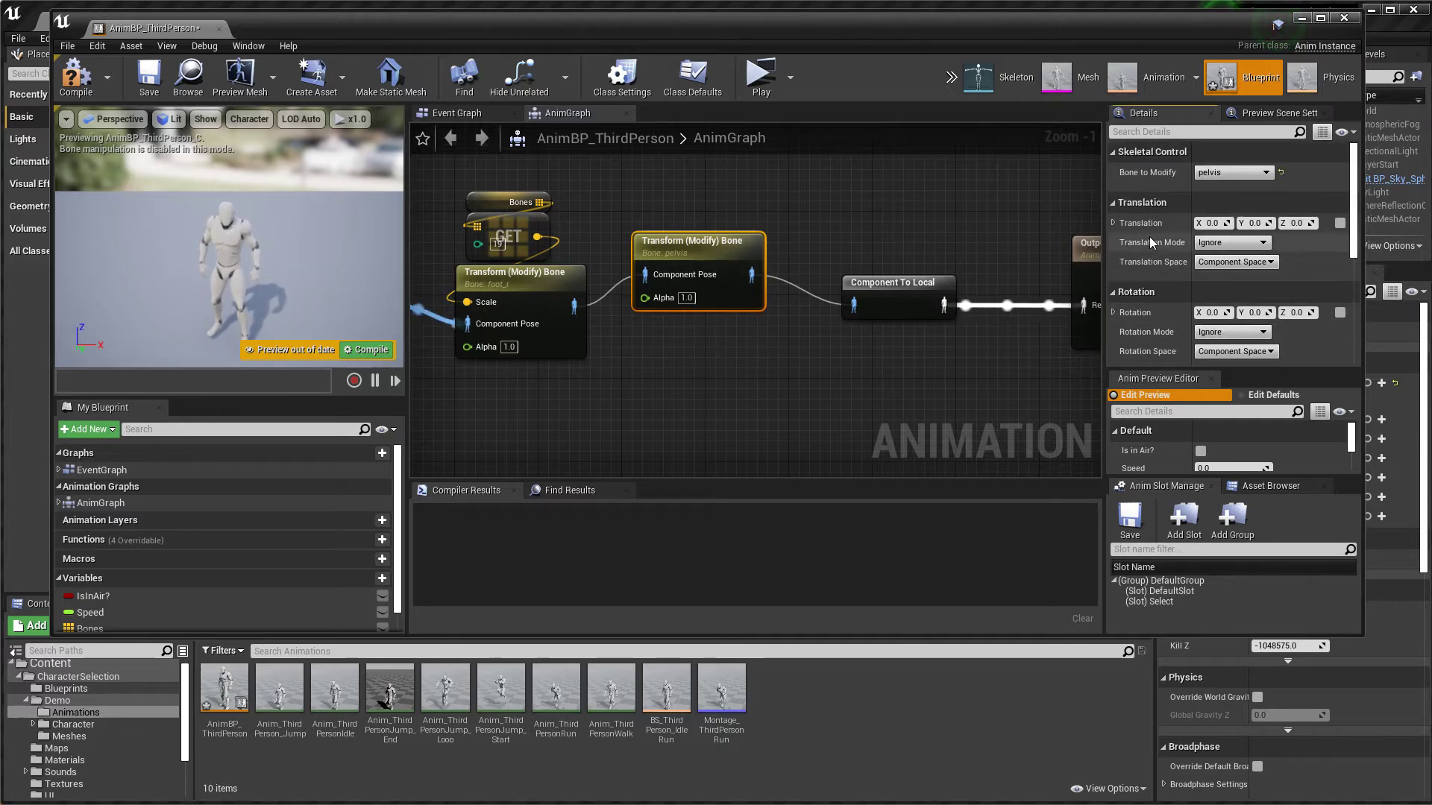
pyautogui.click(1340, 224)
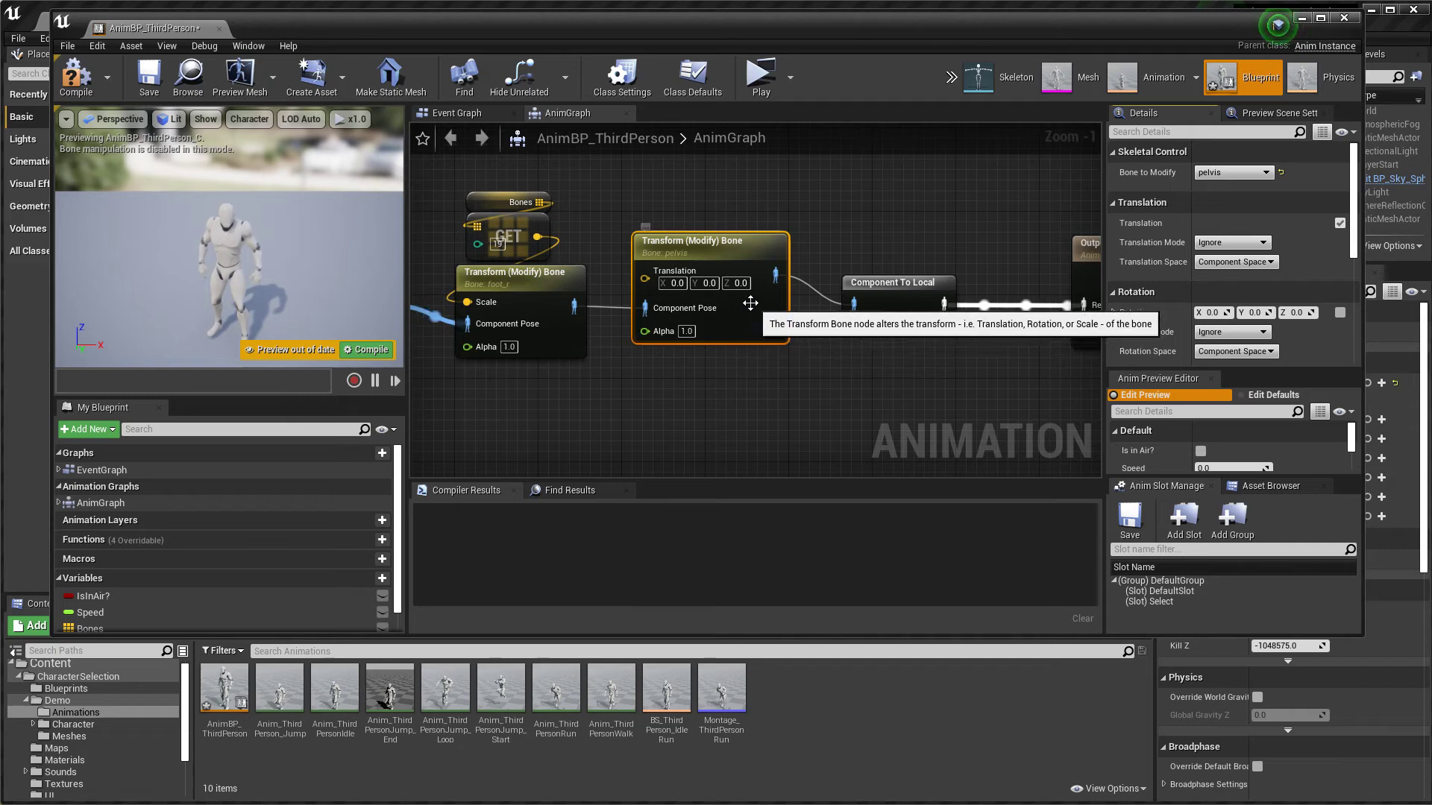
pyautogui.click(739, 282)
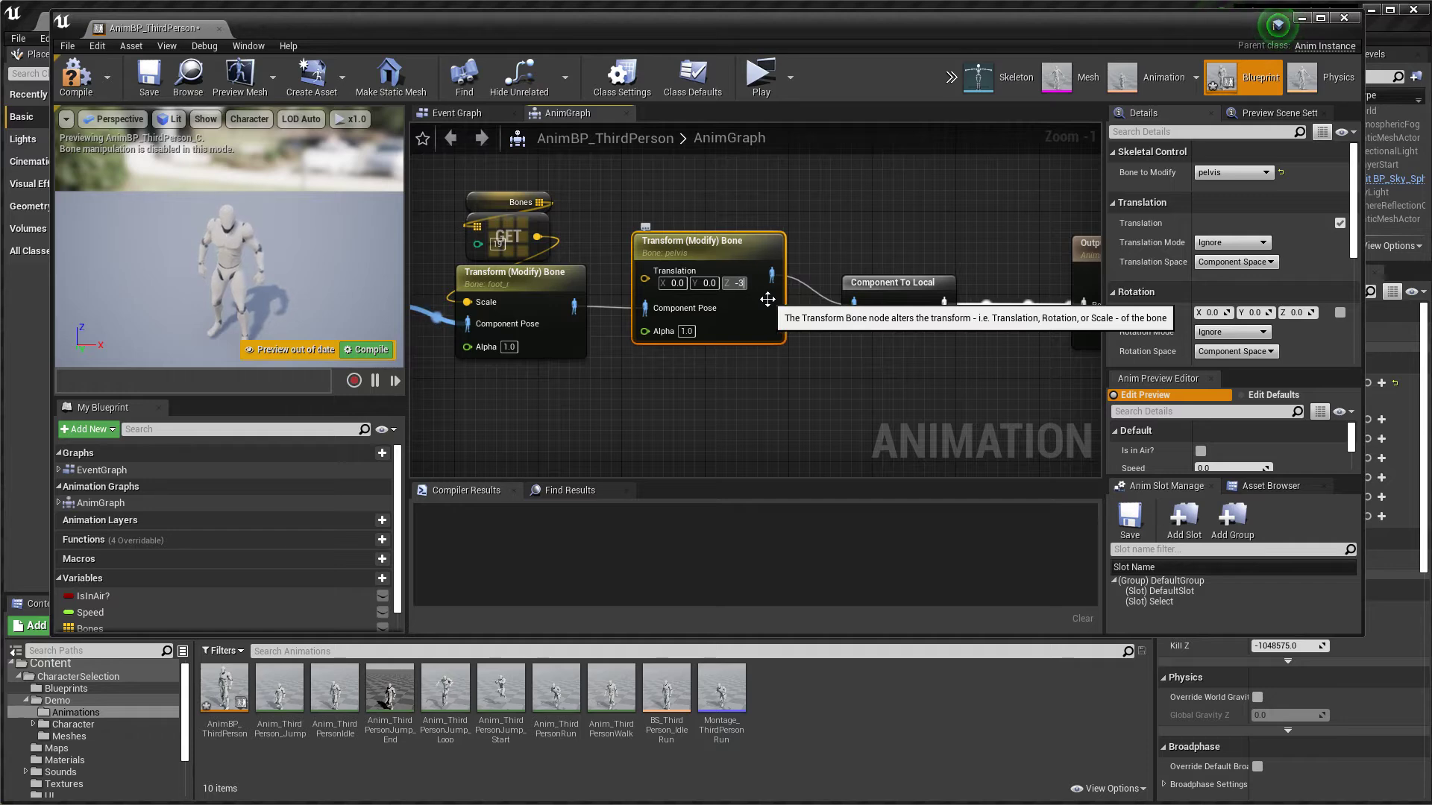
# Compile the animation blueprint and play-test a selected character with the pelvis translation, ending the preview after checking it.
pyautogui.click(75, 77)
pyautogui.click(760, 75)
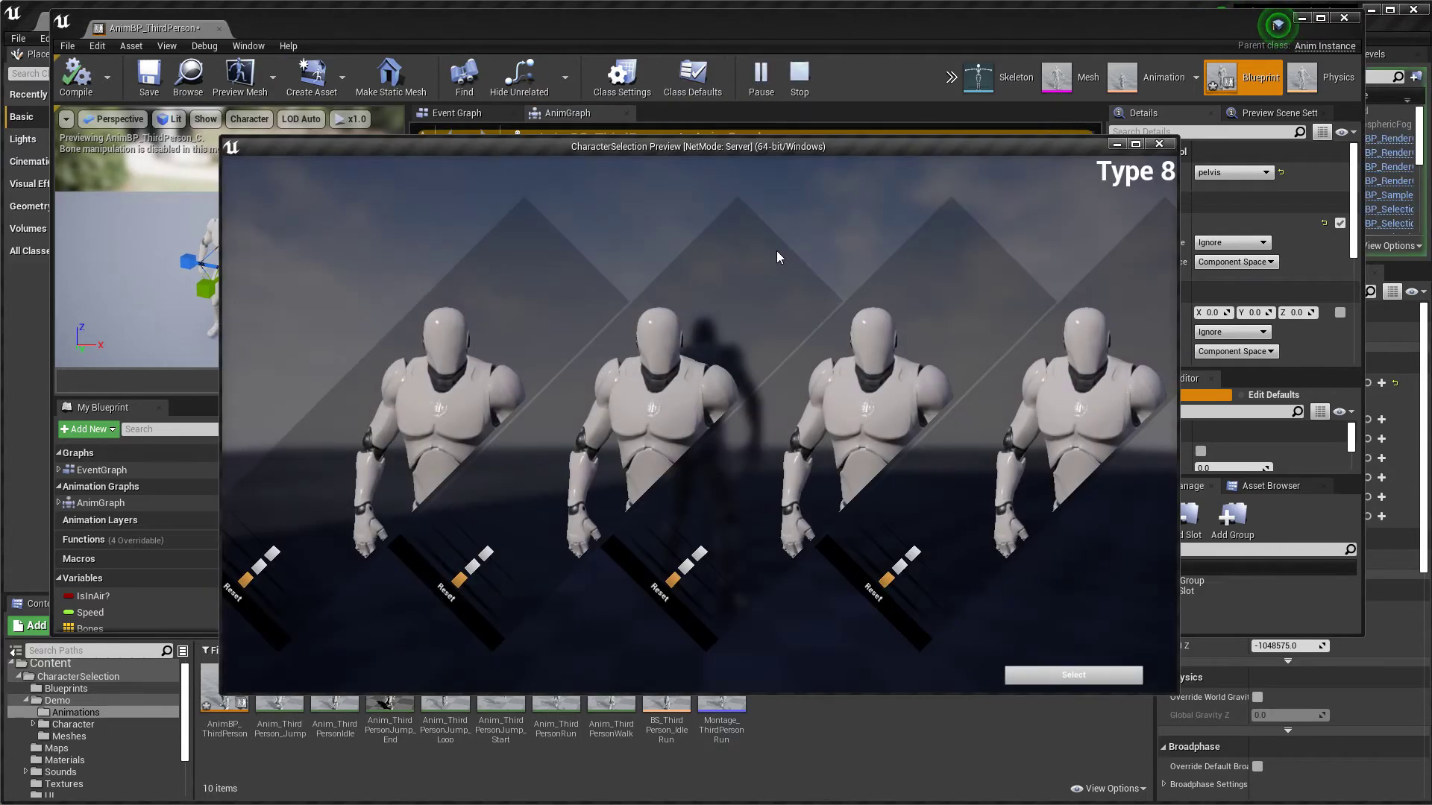
pyautogui.click(835, 441)
pyautogui.click(1061, 681)
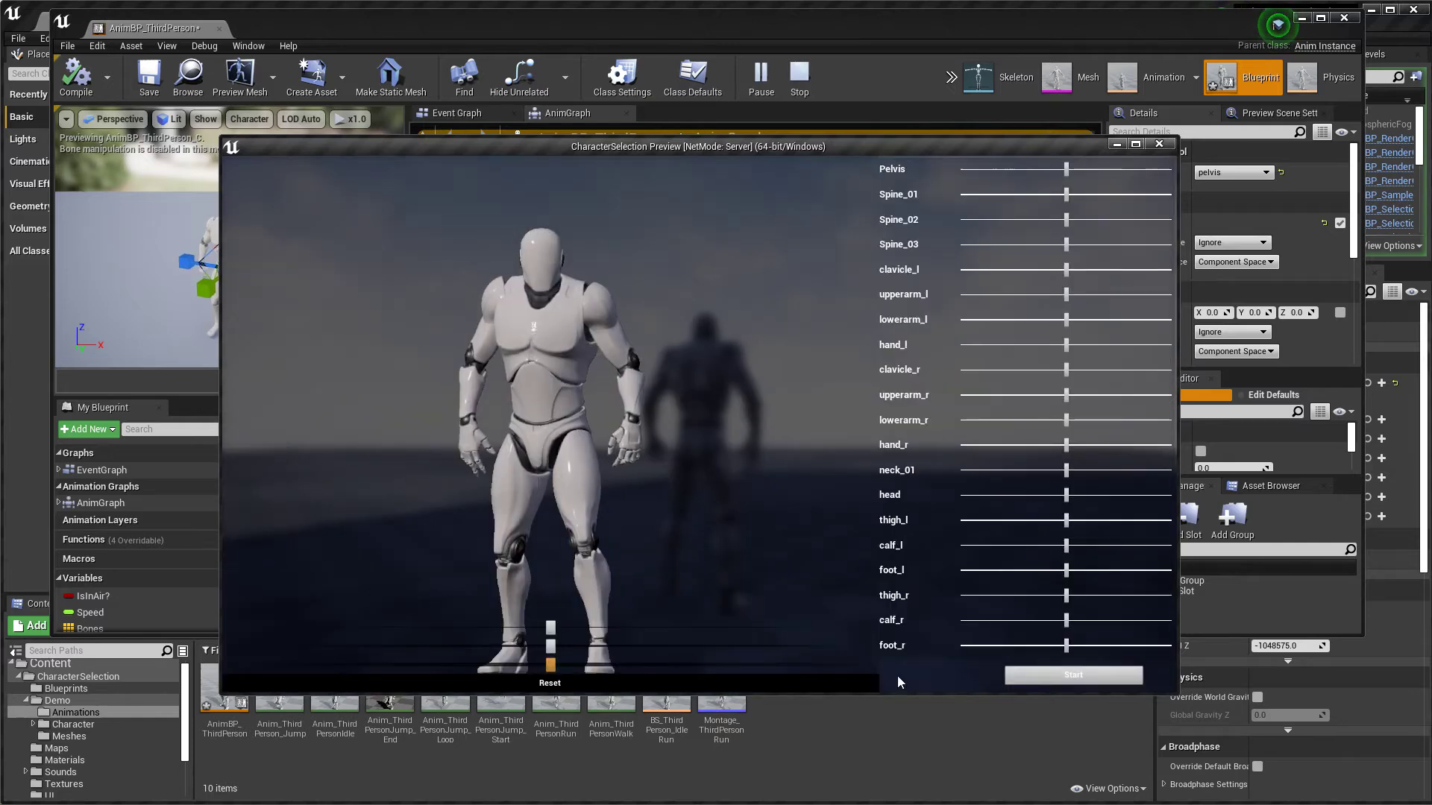
pyautogui.click(1066, 676)
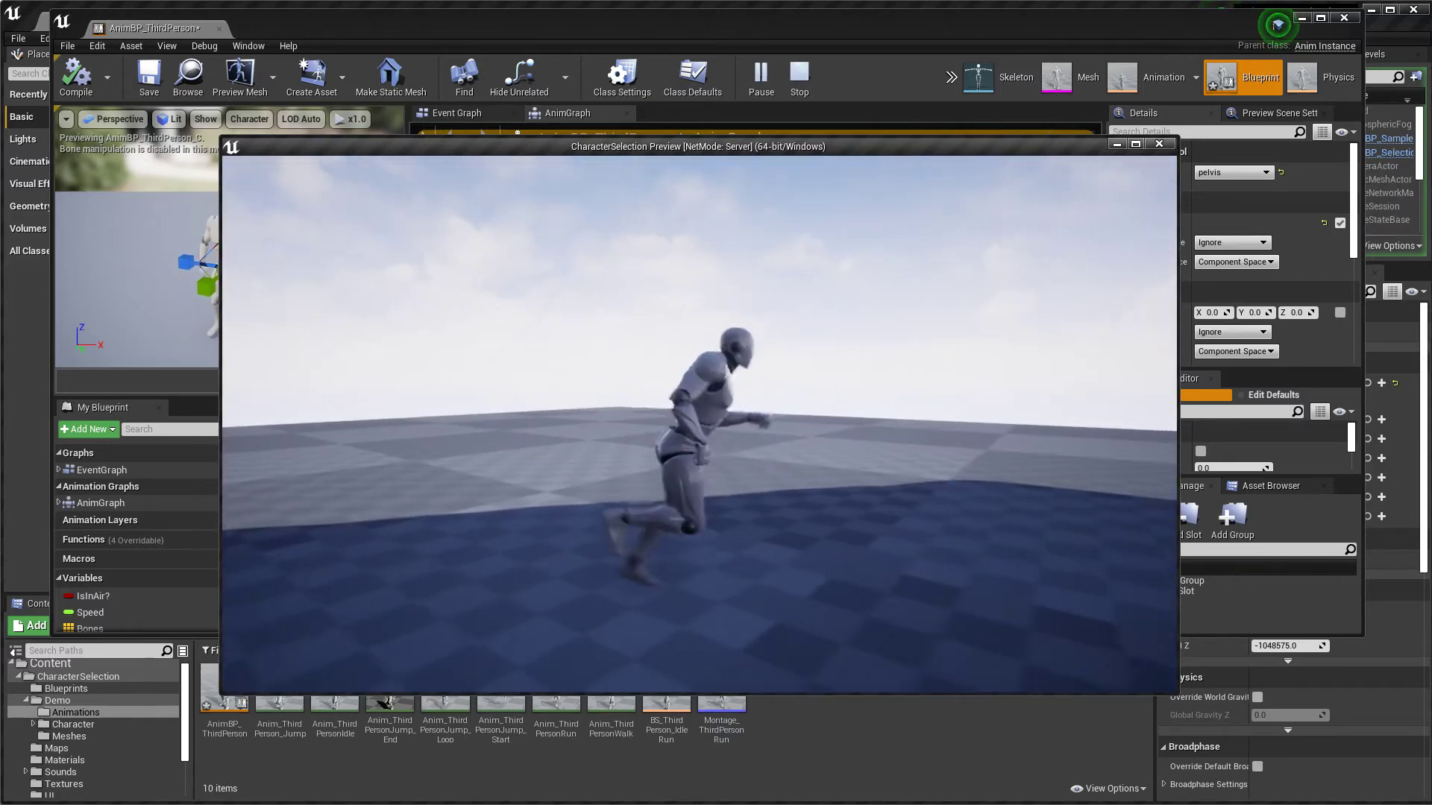
pyautogui.press('Escape')
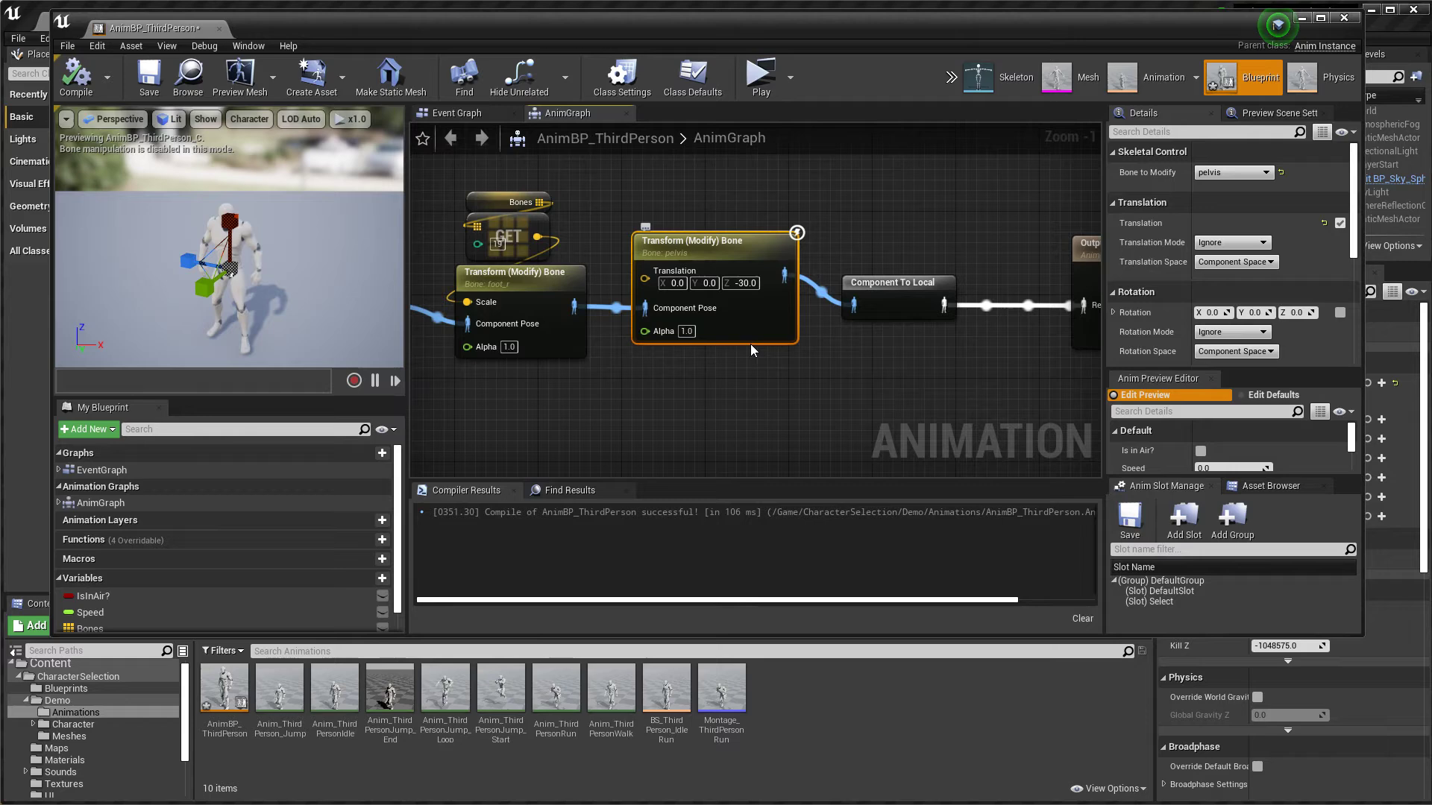
# Set the pelvis node's Translation Mode to Replace Existing.
pyautogui.scroll(-2, 714, 309)
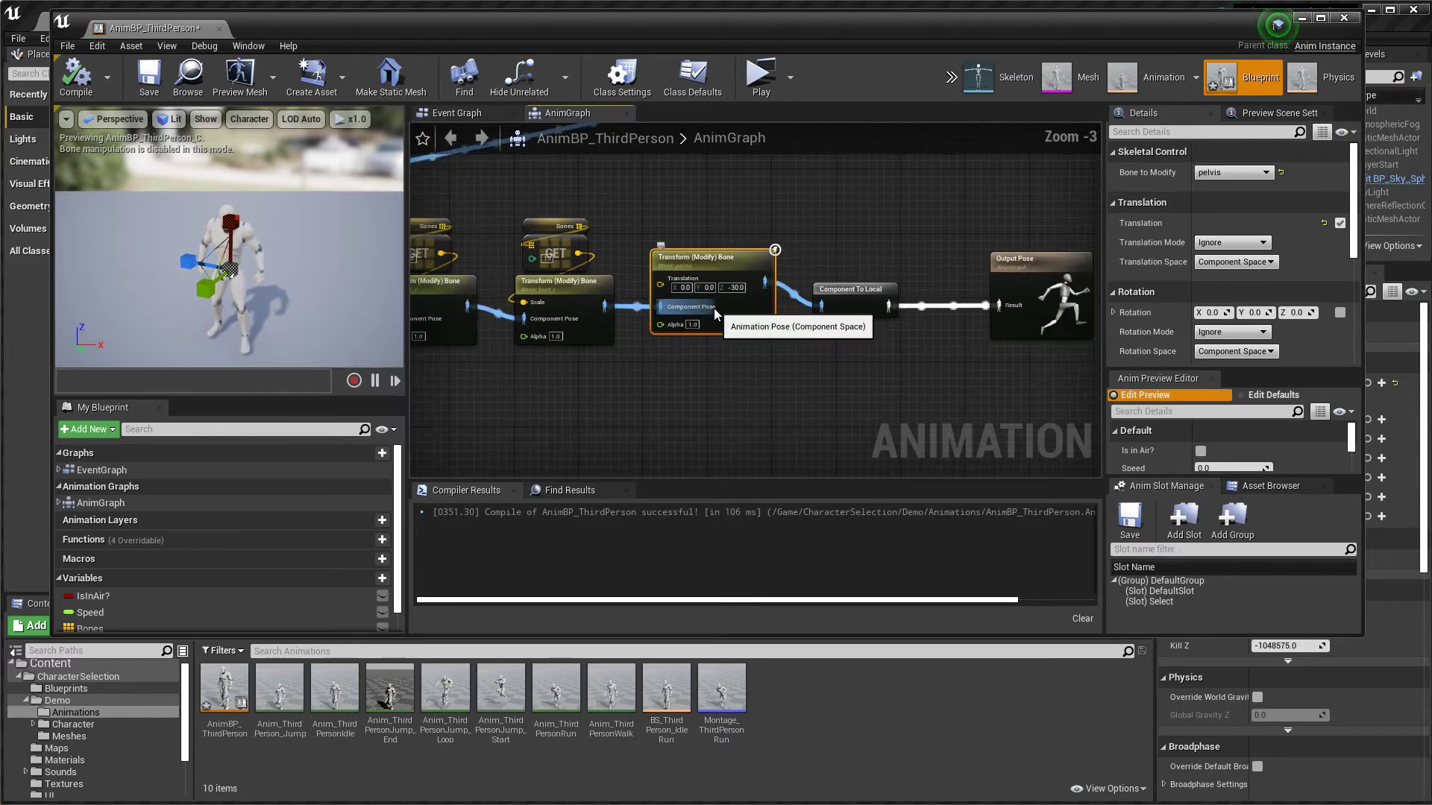
pyautogui.scroll(-2, 715, 314)
pyautogui.scroll(4, 710, 325)
pyautogui.moveTo(713, 332); pyautogui.dragTo(768, 403, button='right')
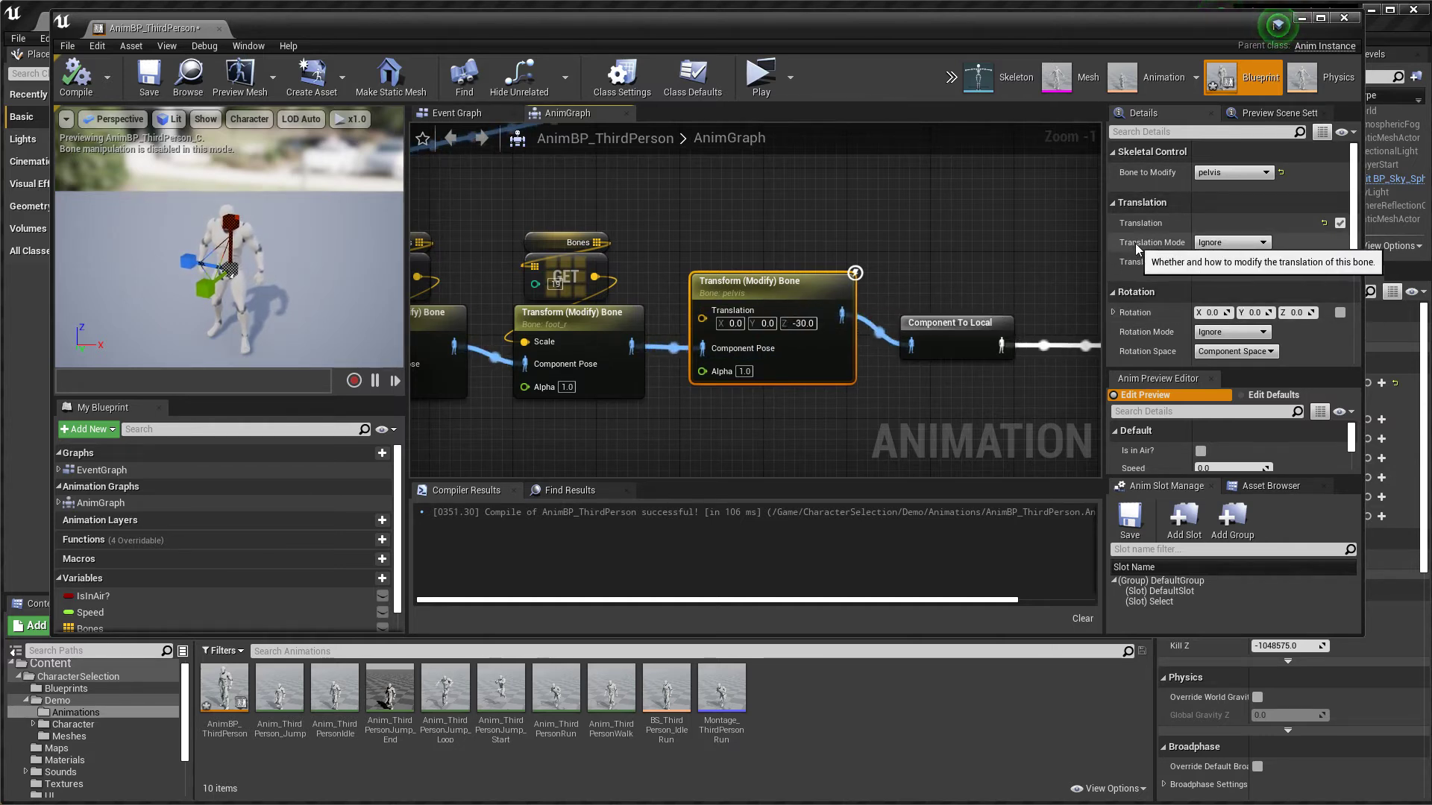
pyautogui.click(1234, 243)
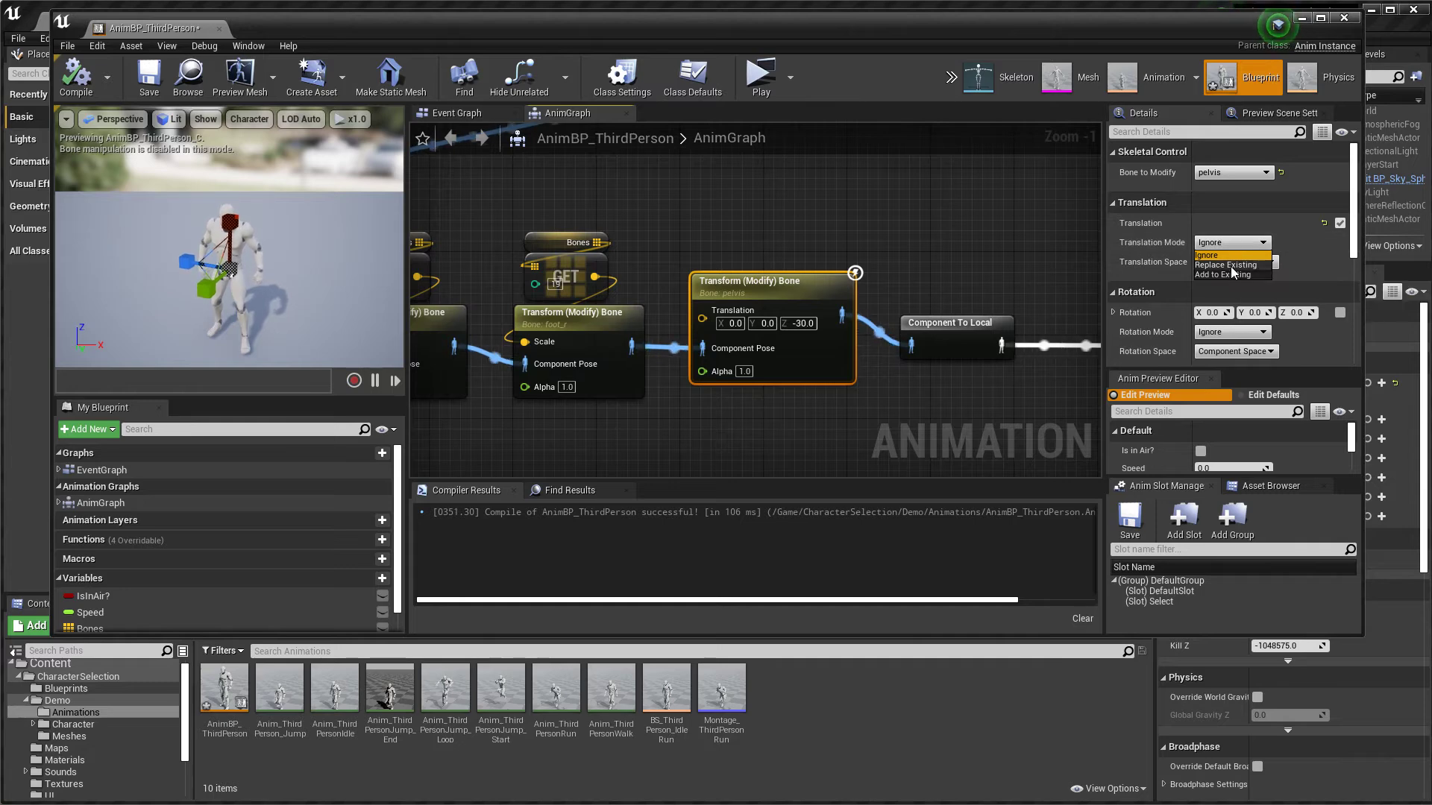
pyautogui.click(1235, 270)
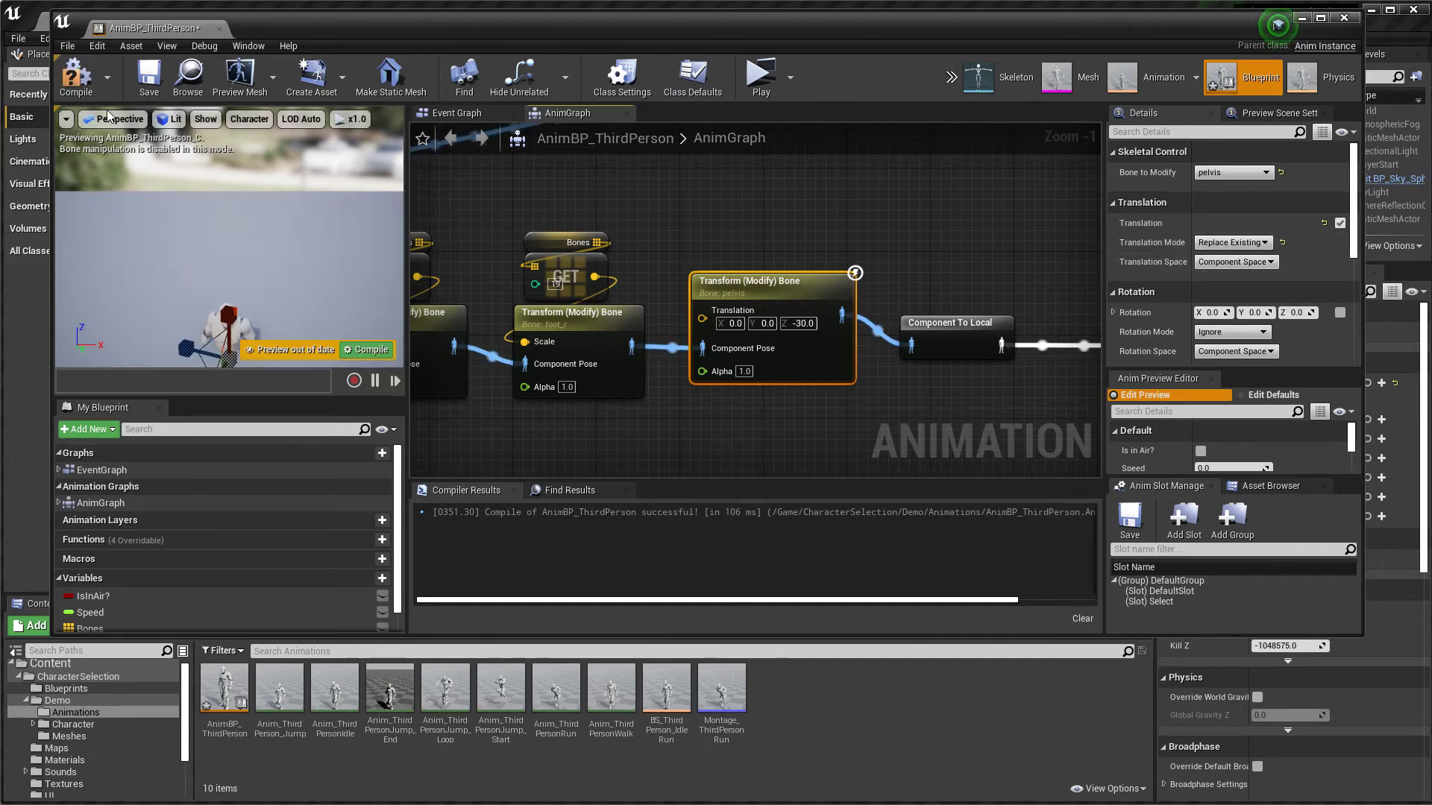
# Play-test the character with the Replace Existing translation mode and end the preview.
pyautogui.click(761, 74)
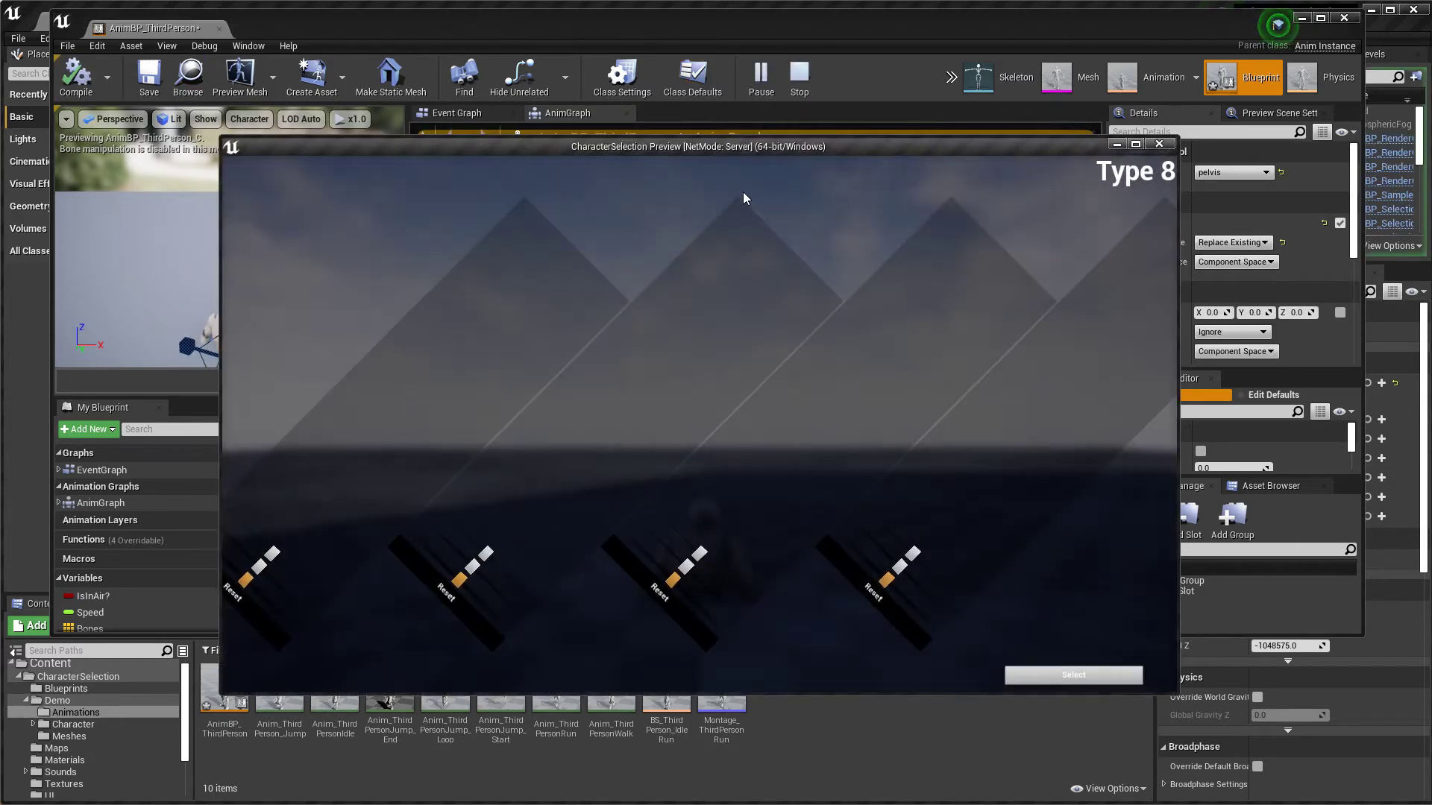
pyautogui.click(1053, 670)
pyautogui.click(1050, 671)
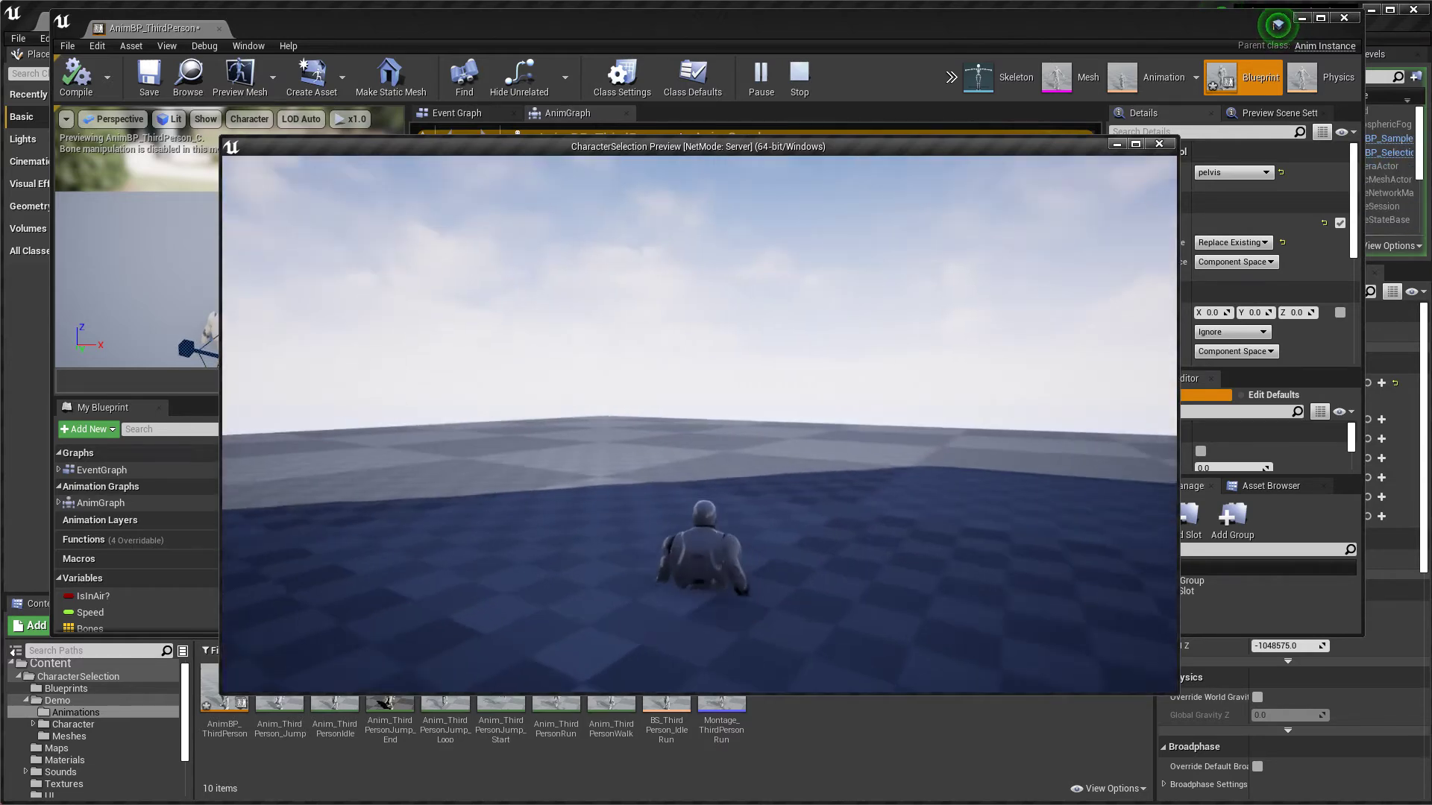
pyautogui.press('Escape')
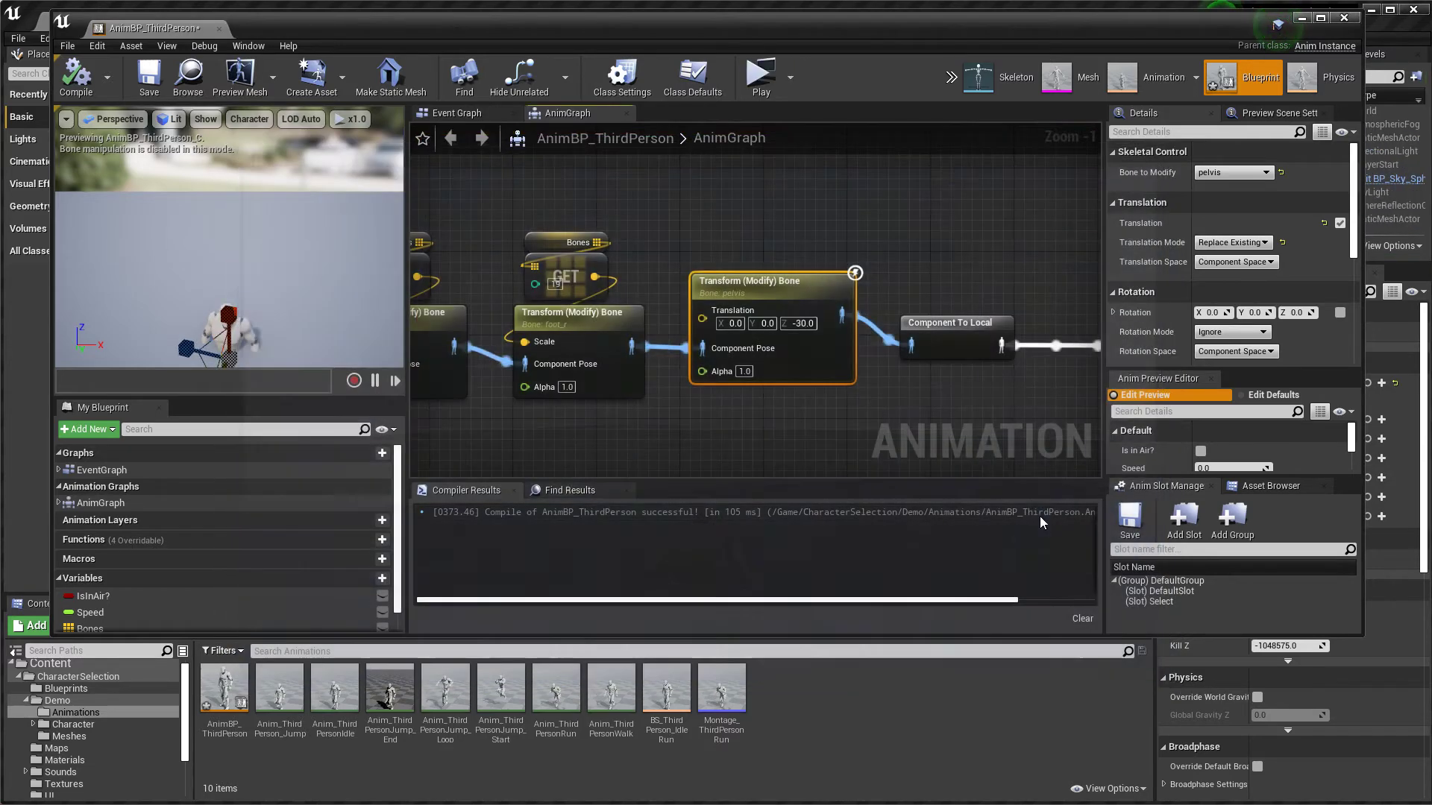
# Set the pelvis node's translation Z to -20.
pyautogui.click(809, 323)
pyautogui.write('-')
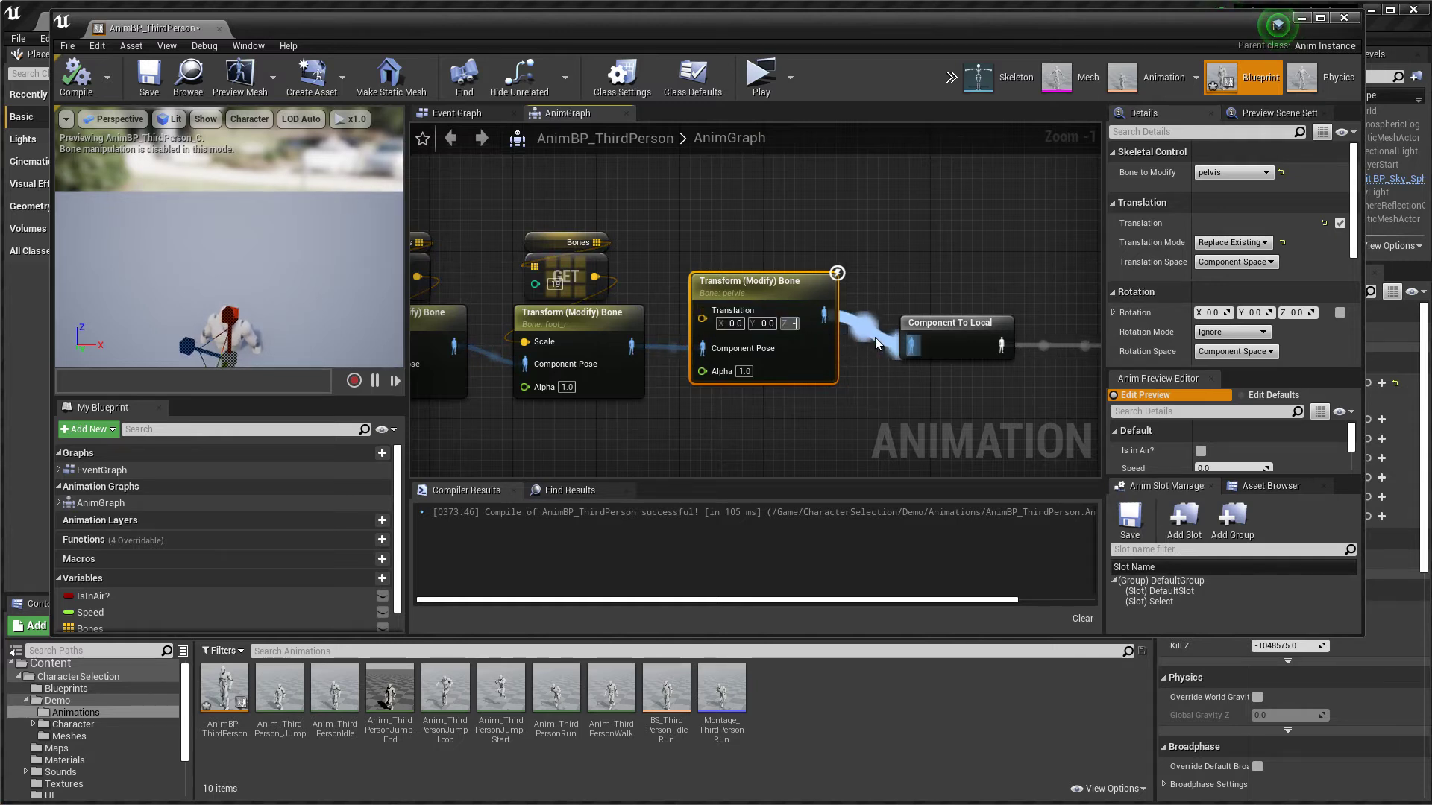
pyautogui.write('20')
pyautogui.press('Return')
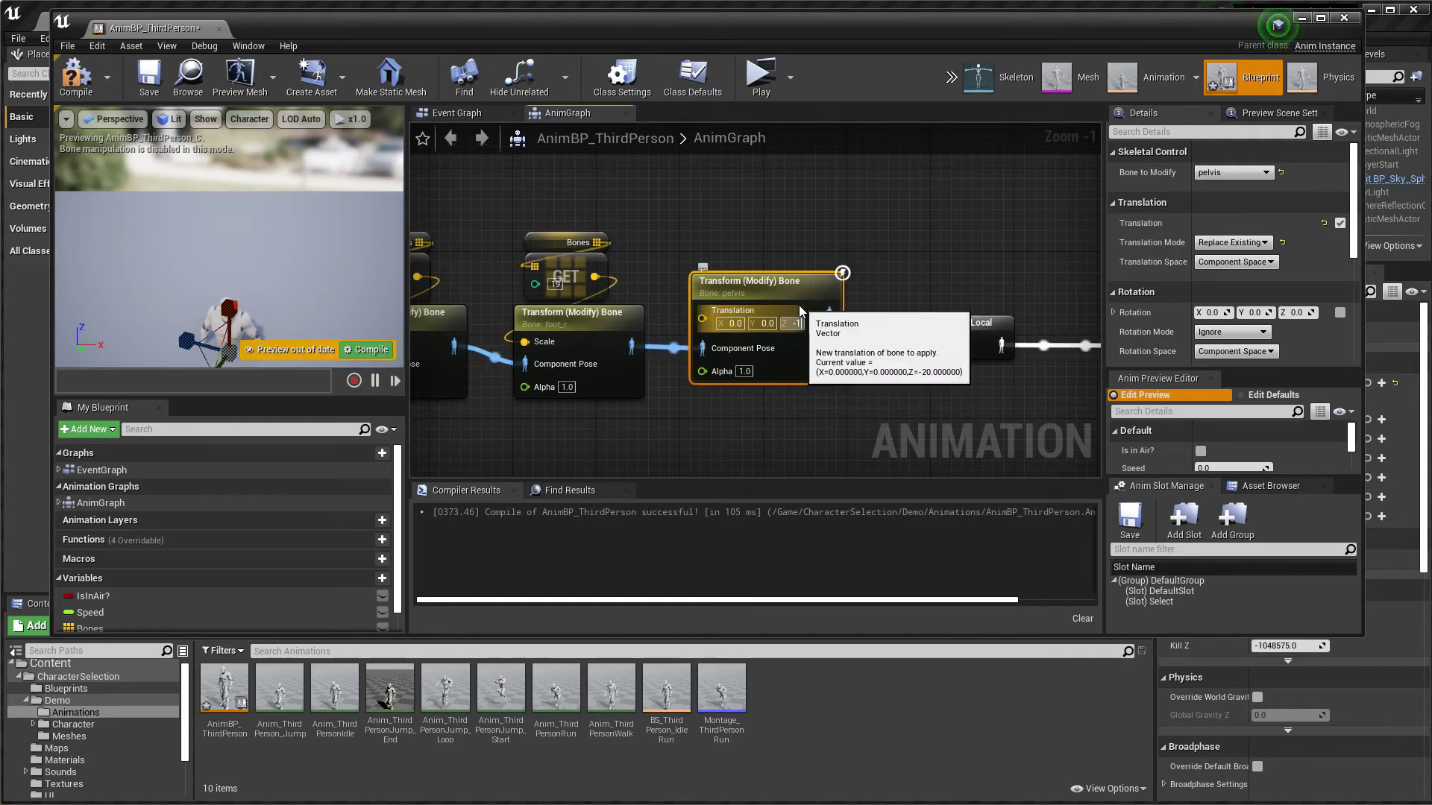
# Set the pelvis node's translation Z to -10 and its Translation Mode to Add to Existing.
pyautogui.write('0.')
pyautogui.press('Return')
pyautogui.click(1234, 243)
pyautogui.click(1223, 274)
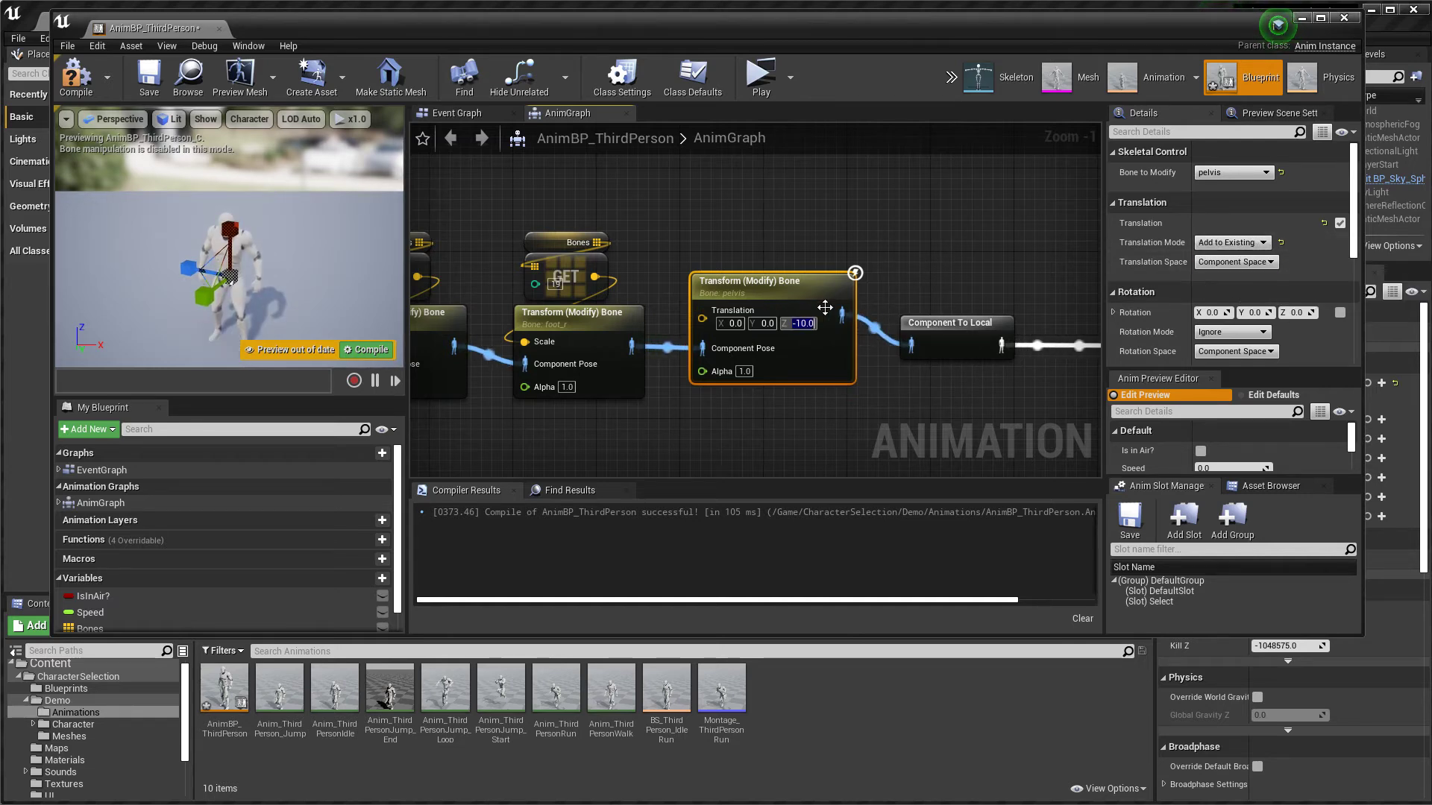
# Set the pelvis node's translation Z to -30.
pyautogui.write('-6330')
pyautogui.press('Return')
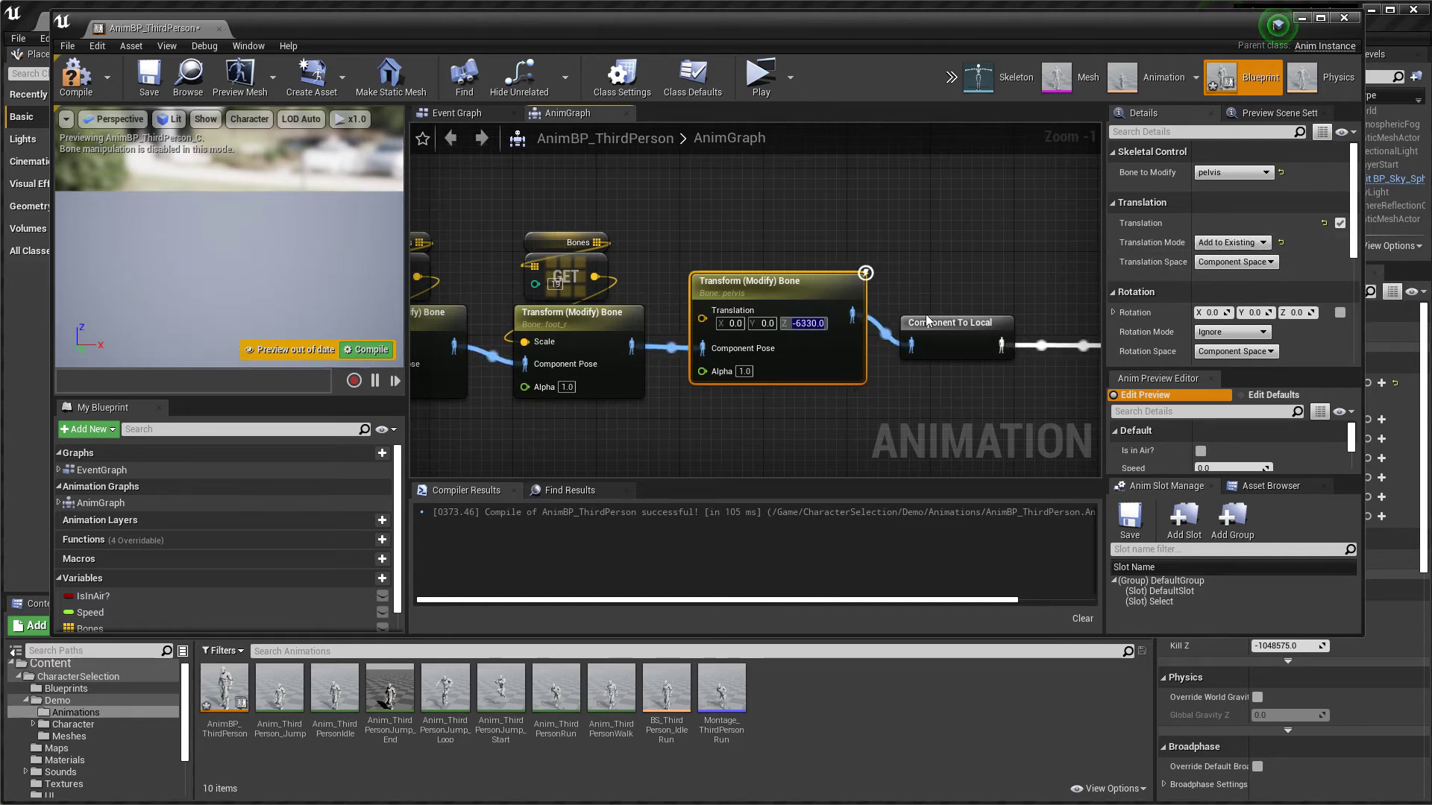
pyautogui.write('-30')
pyautogui.press('Return')
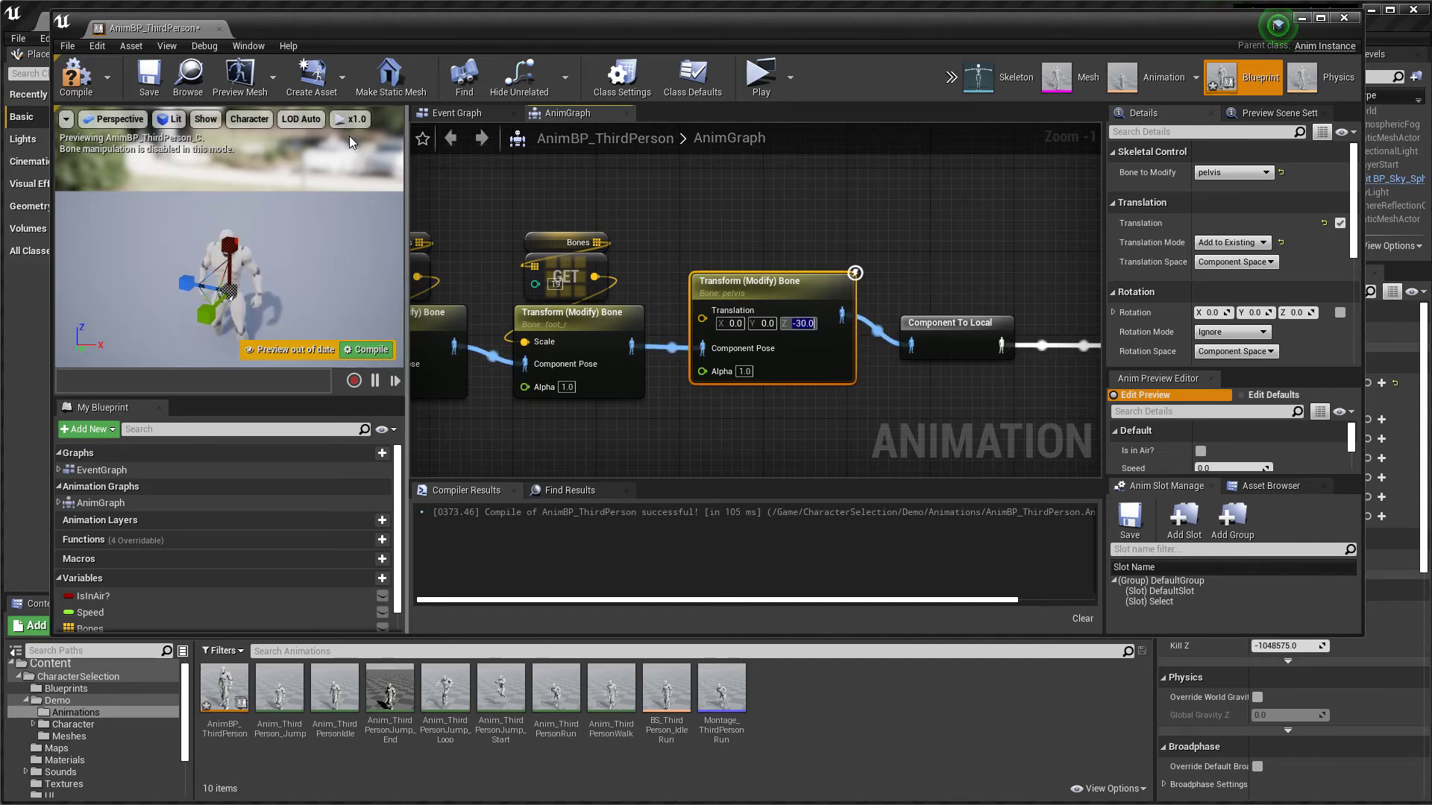
# Compile the animation blueprint and play-test the character with default bone sizes, moving it around the level before ending the preview.
pyautogui.click(78, 87)
pyautogui.click(761, 74)
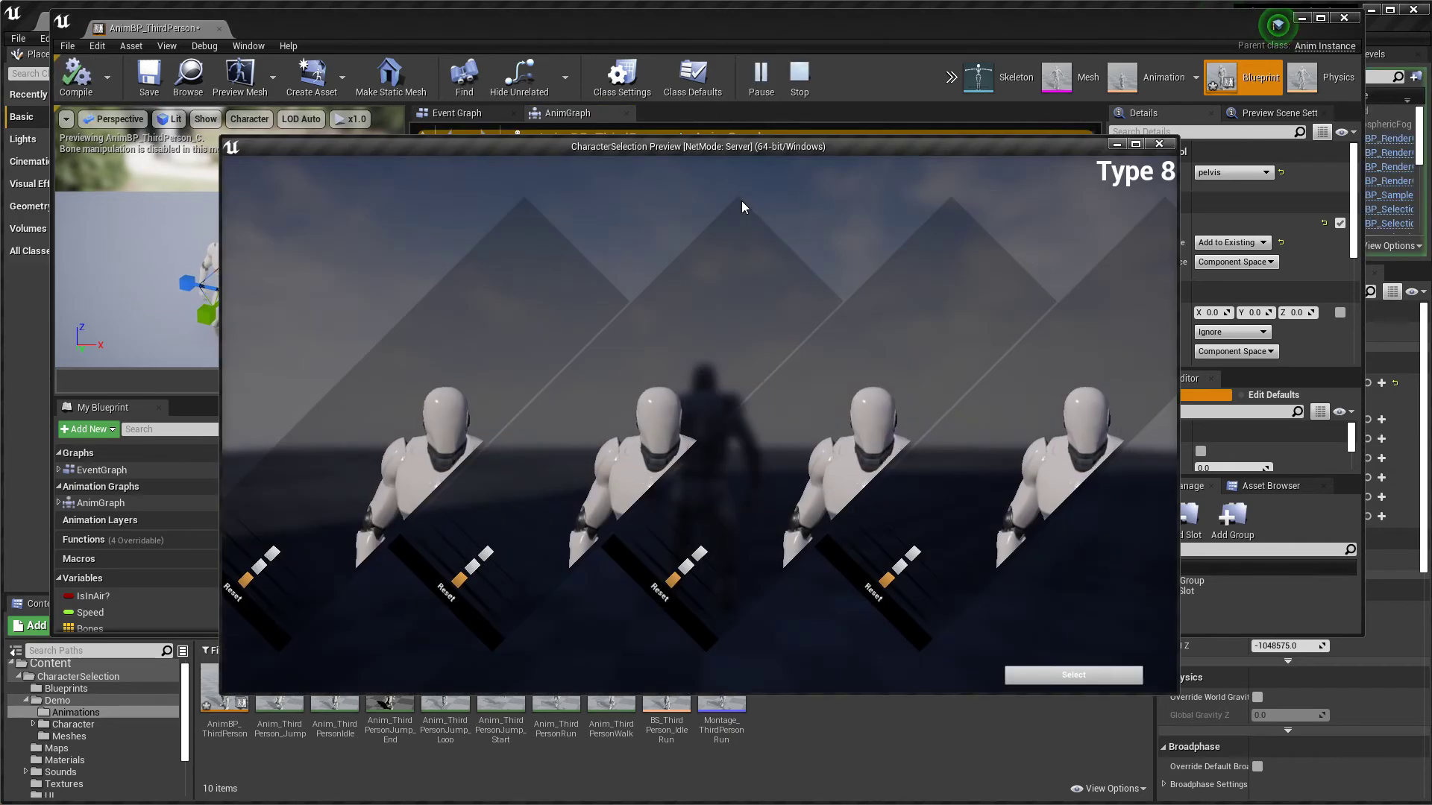
pyautogui.click(1041, 673)
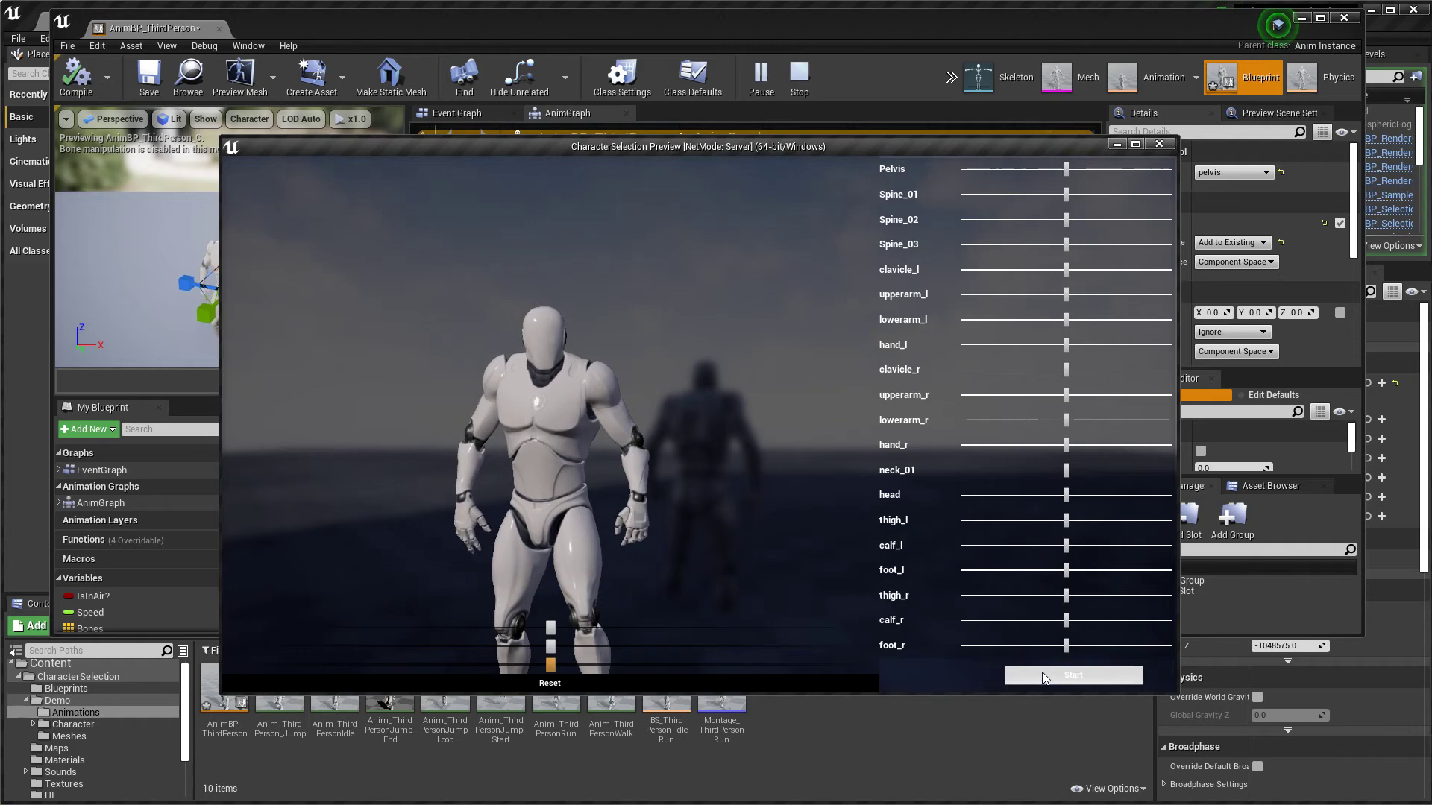
pyautogui.click(1041, 672)
pyautogui.press('w')
pyautogui.press('d')
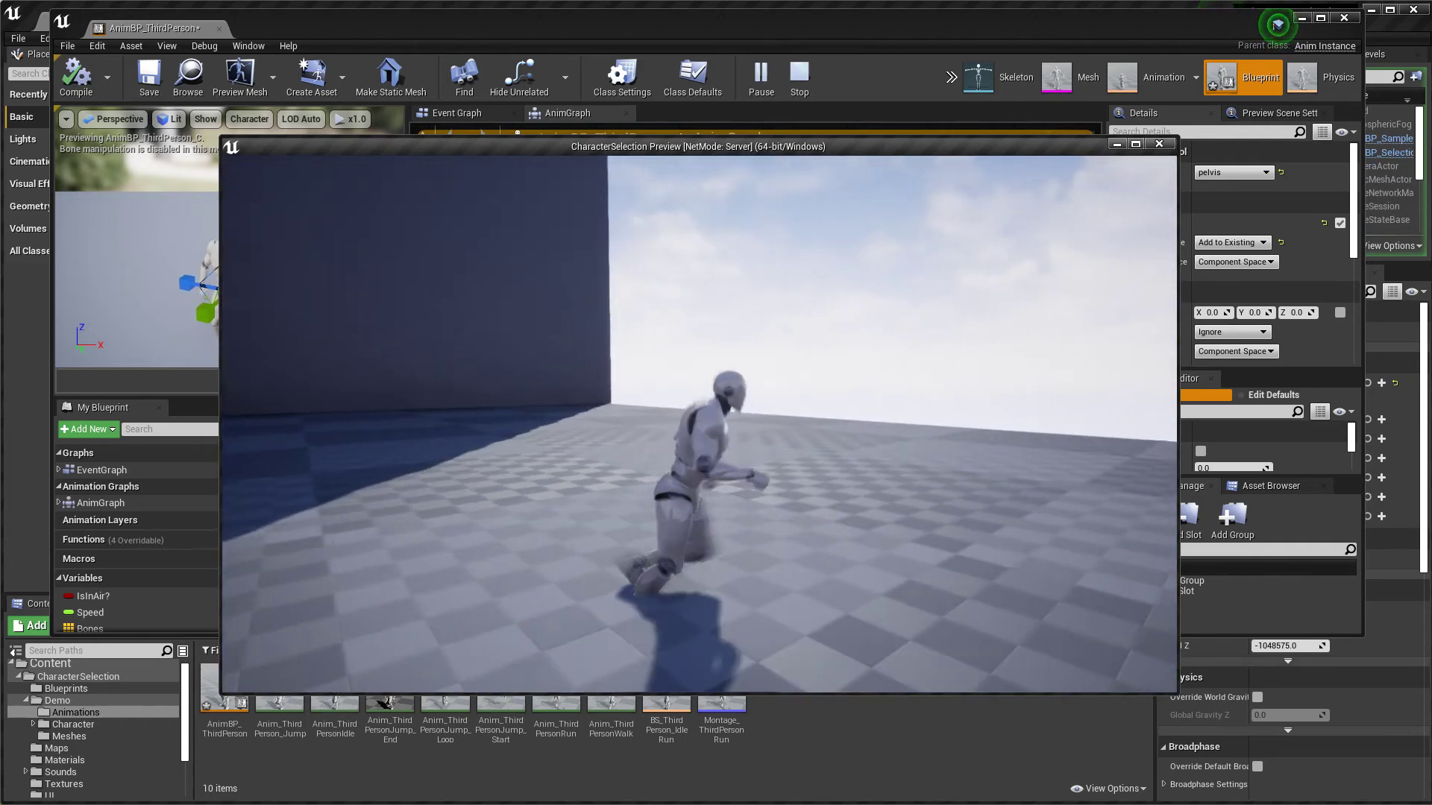
pyautogui.press('w')
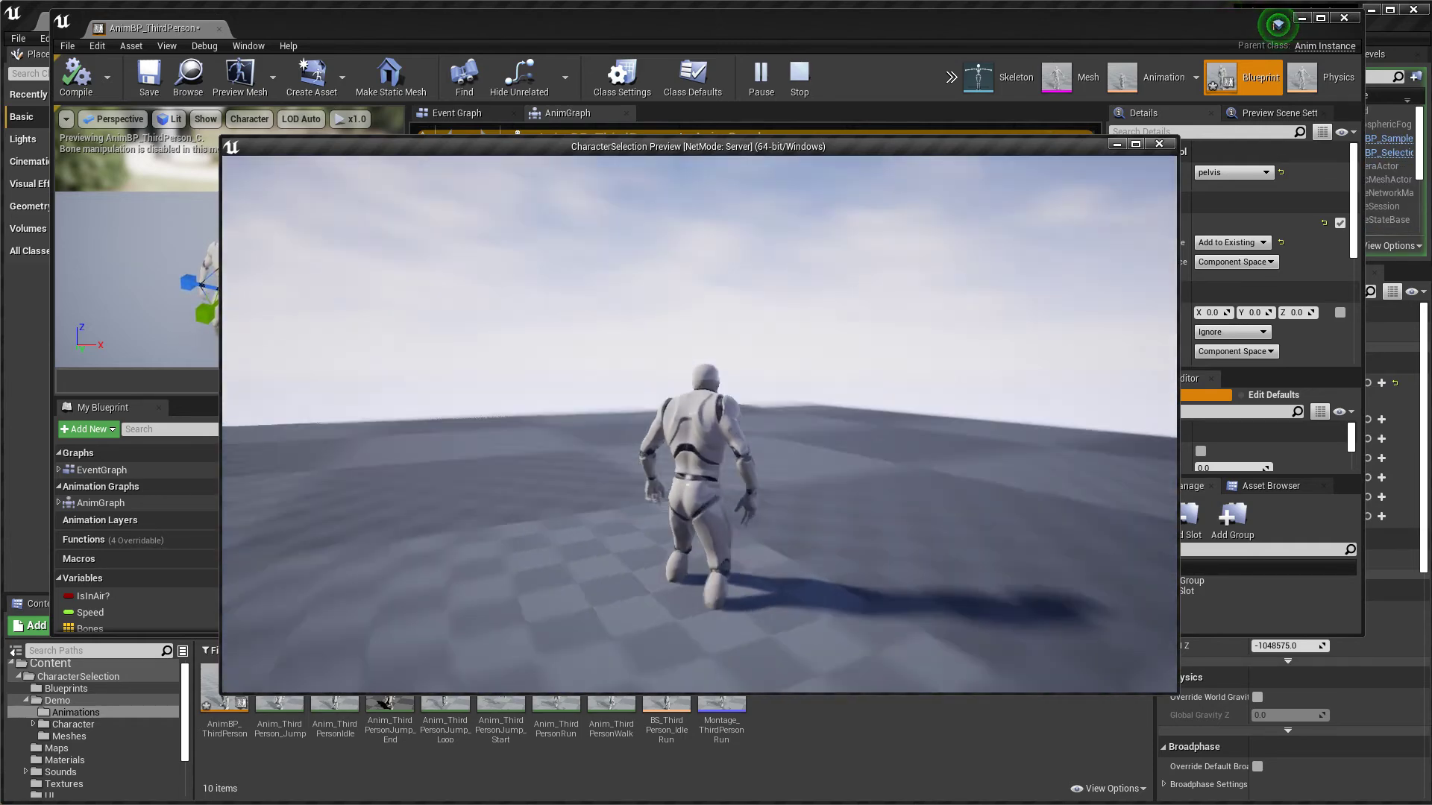
pyautogui.press('w')
pyautogui.press('w')
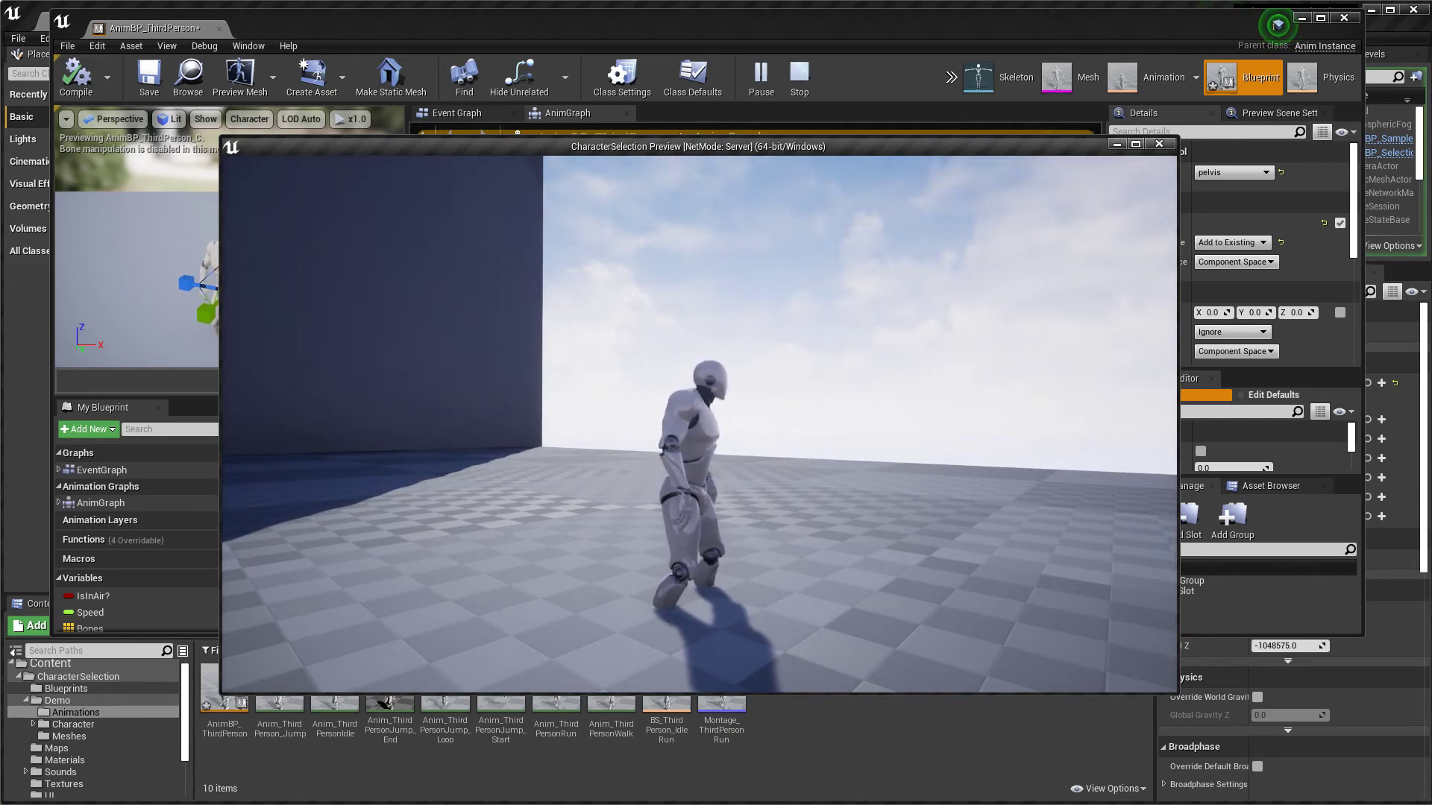
pyautogui.press('Escape')
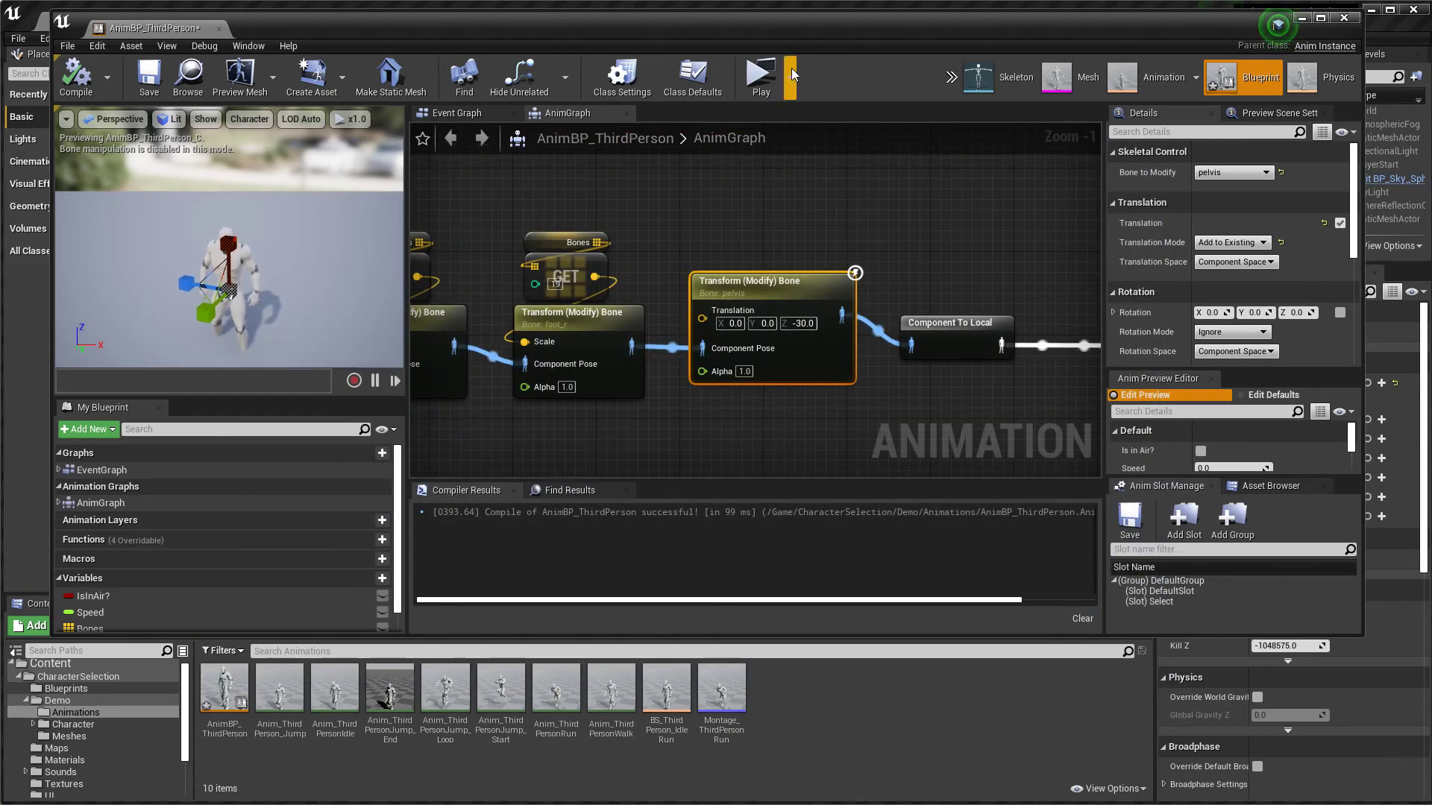
# Play-test a character with reduced thigh and calf bone sliders, run it around the level, and end the preview.
pyautogui.click(762, 74)
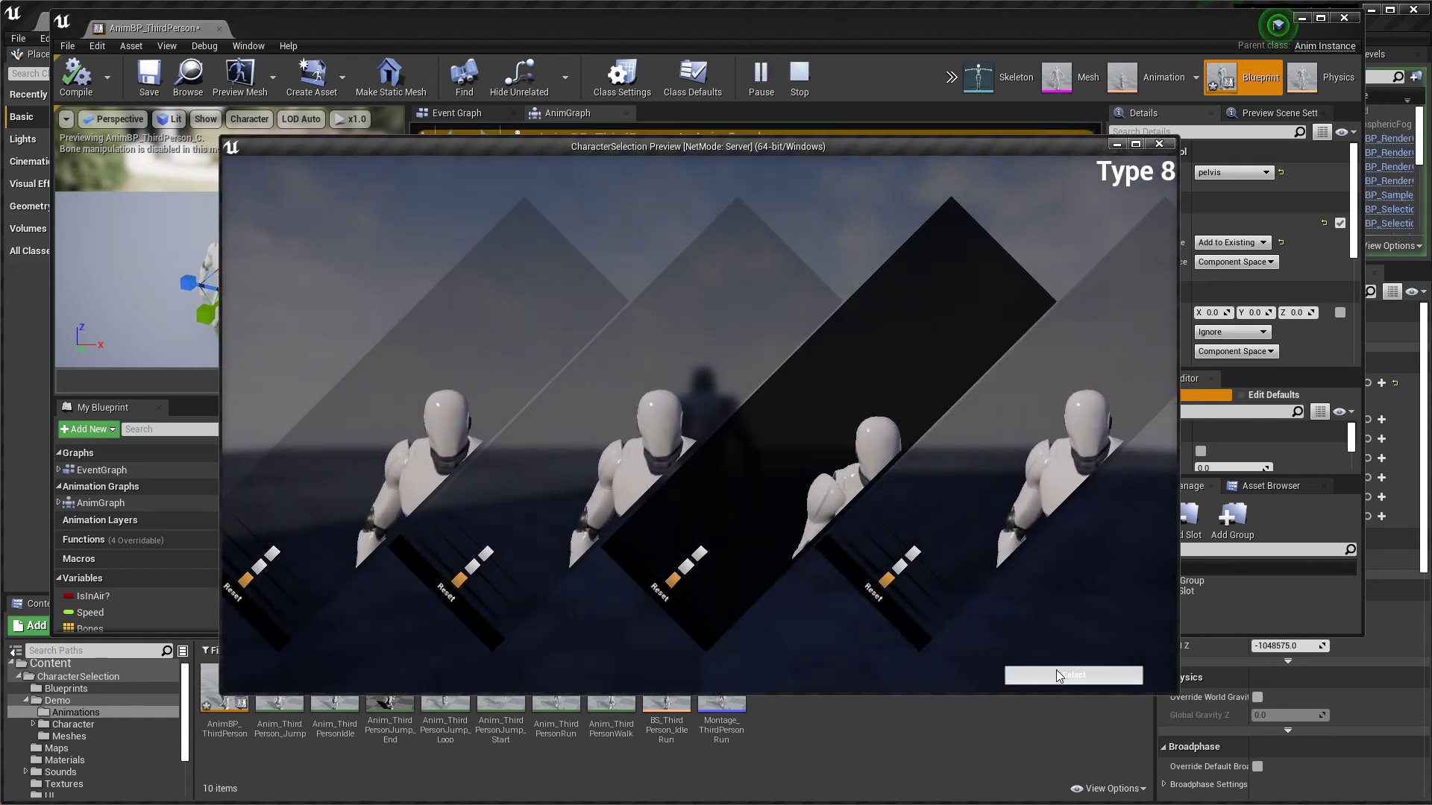
pyautogui.click(1058, 675)
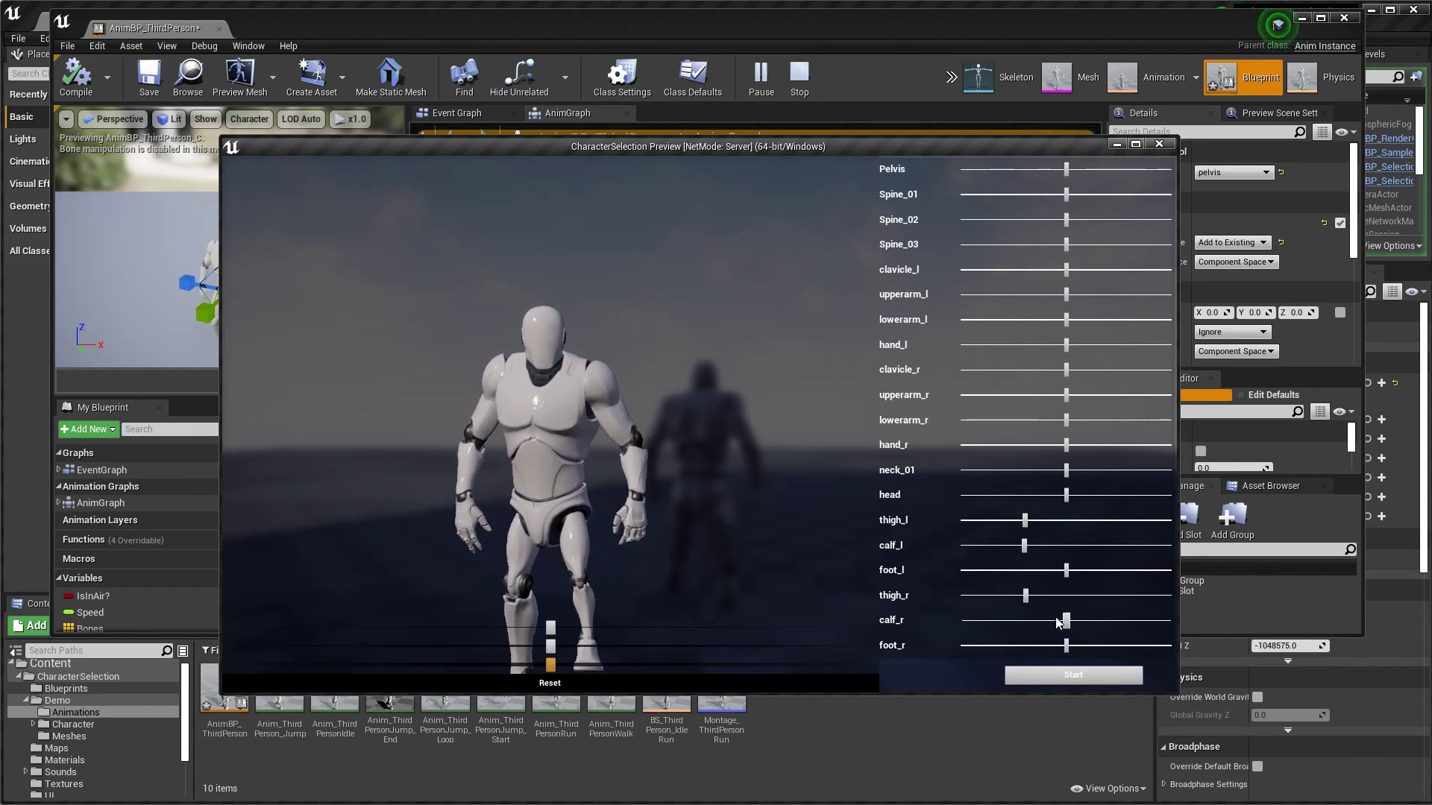
pyautogui.click(1073, 675)
pyautogui.press('w')
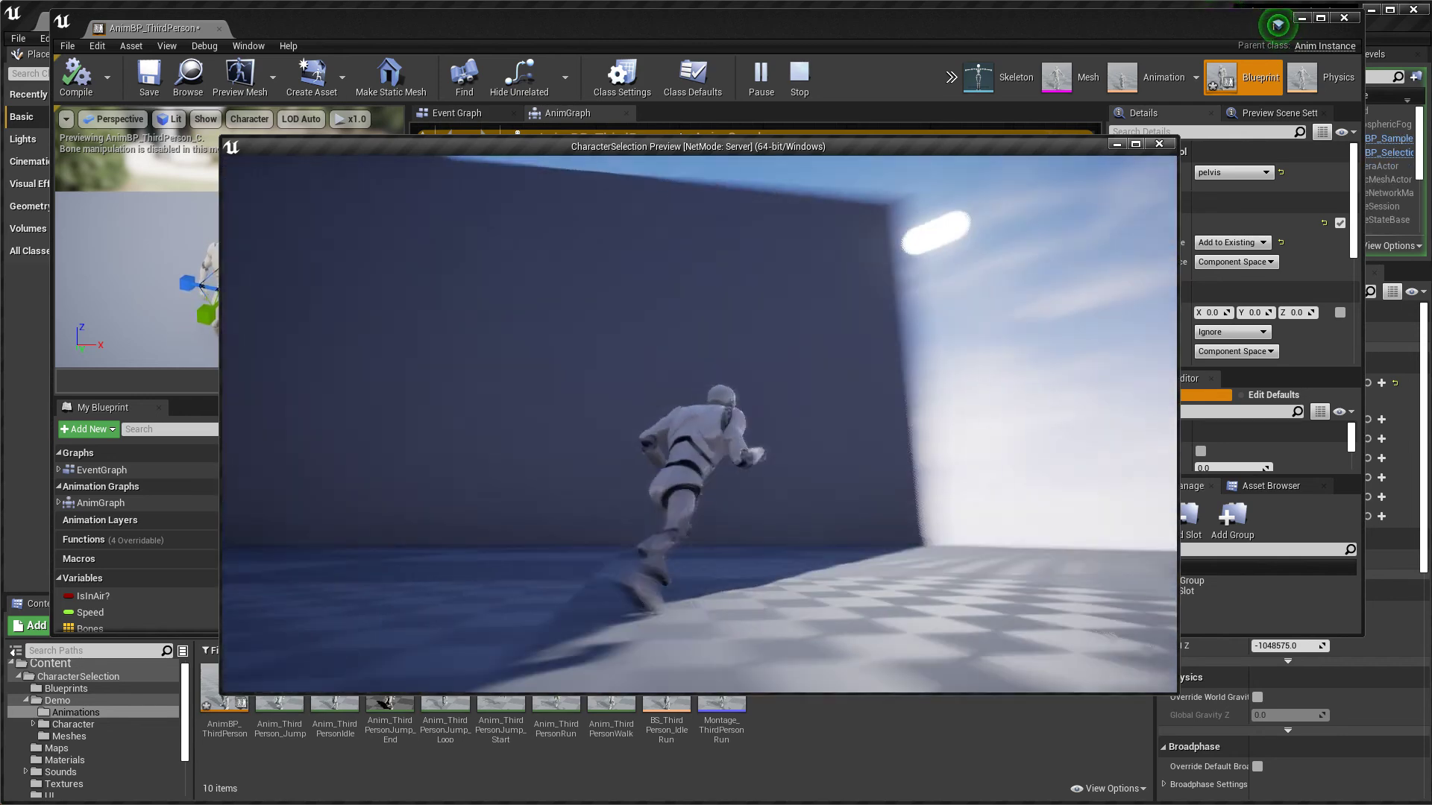
pyautogui.press('d')
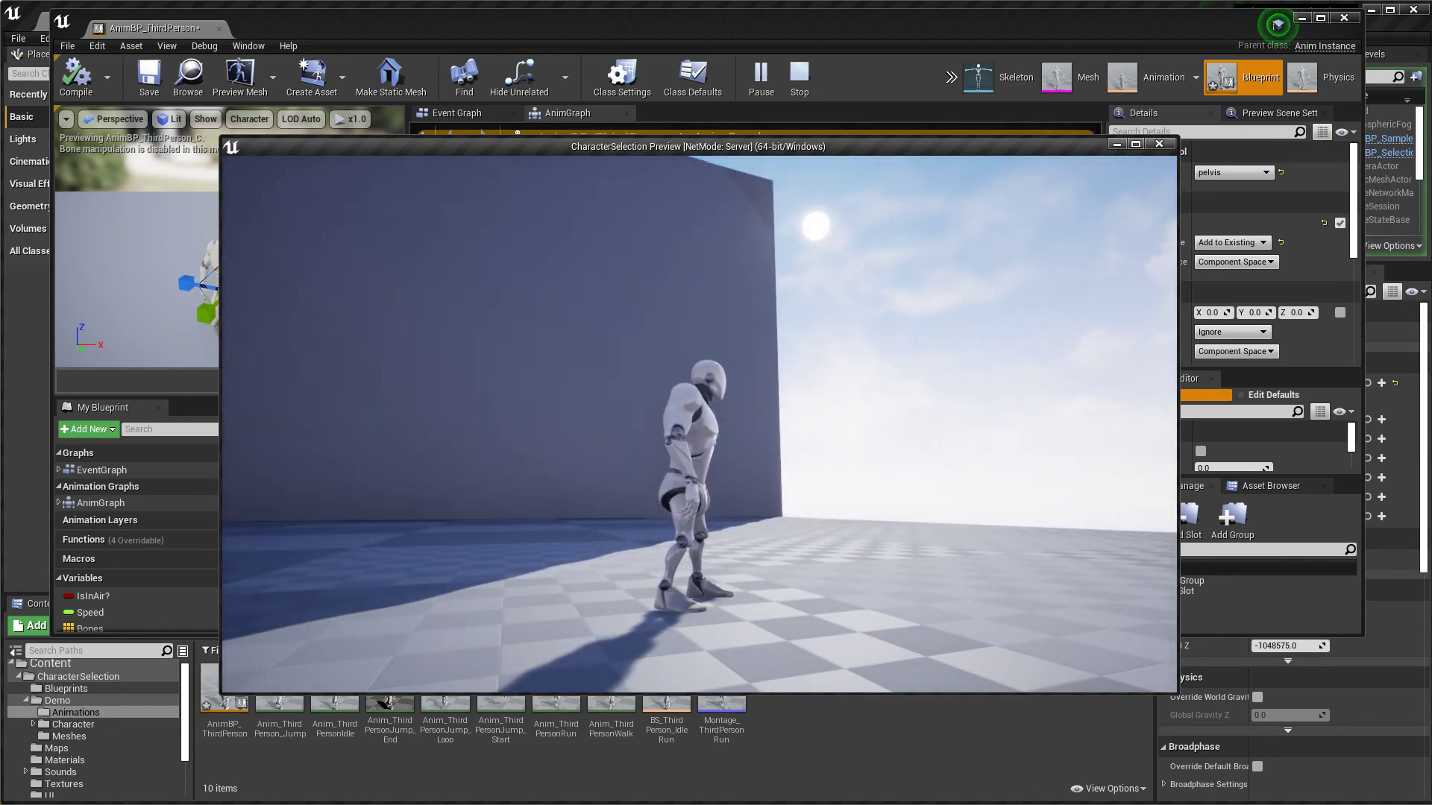
pyautogui.press('s')
pyautogui.press('w')
pyautogui.press('d')
pyautogui.press('a')
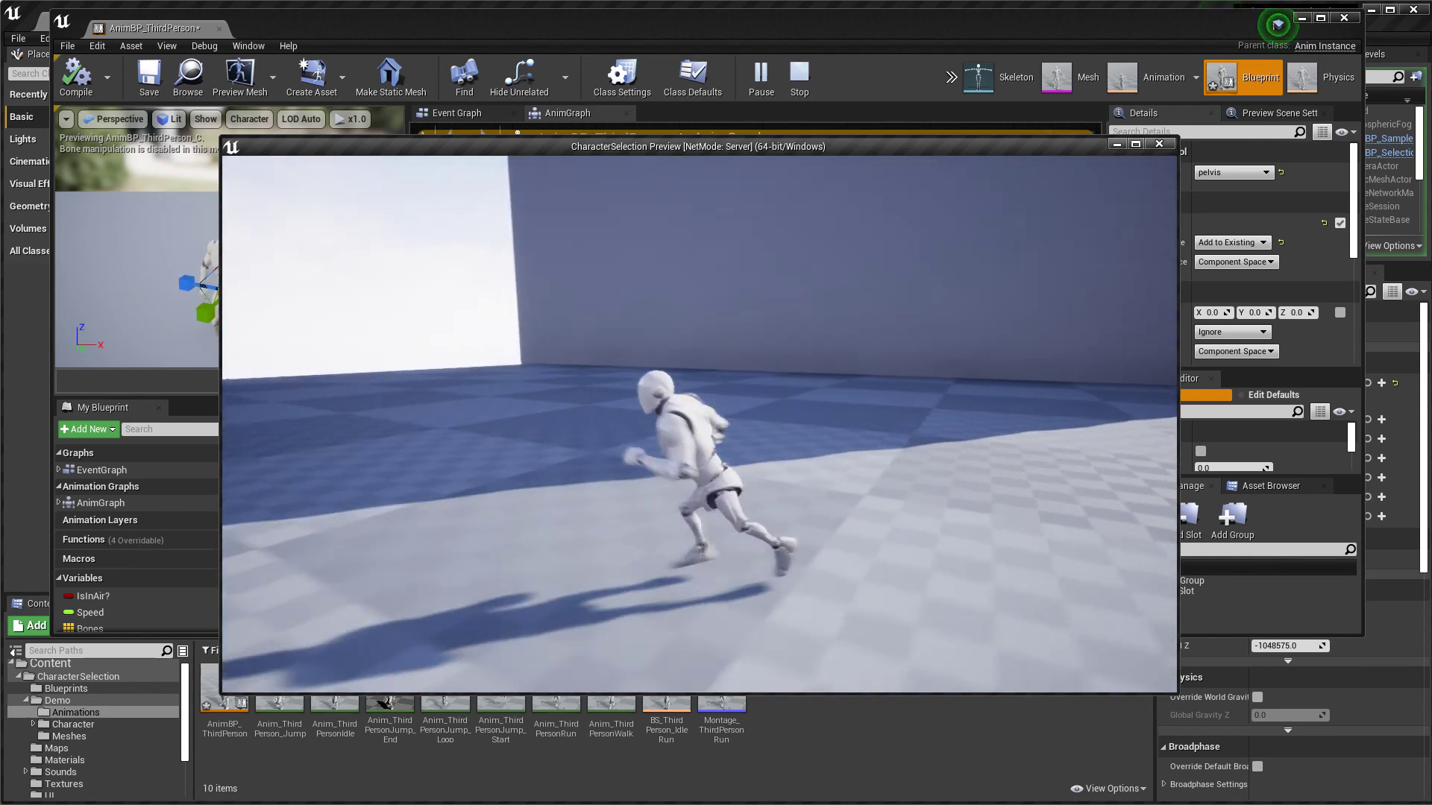
pyautogui.press('Escape')
pyautogui.moveTo(762, 337); pyautogui.dragTo(851, 358, button='right')
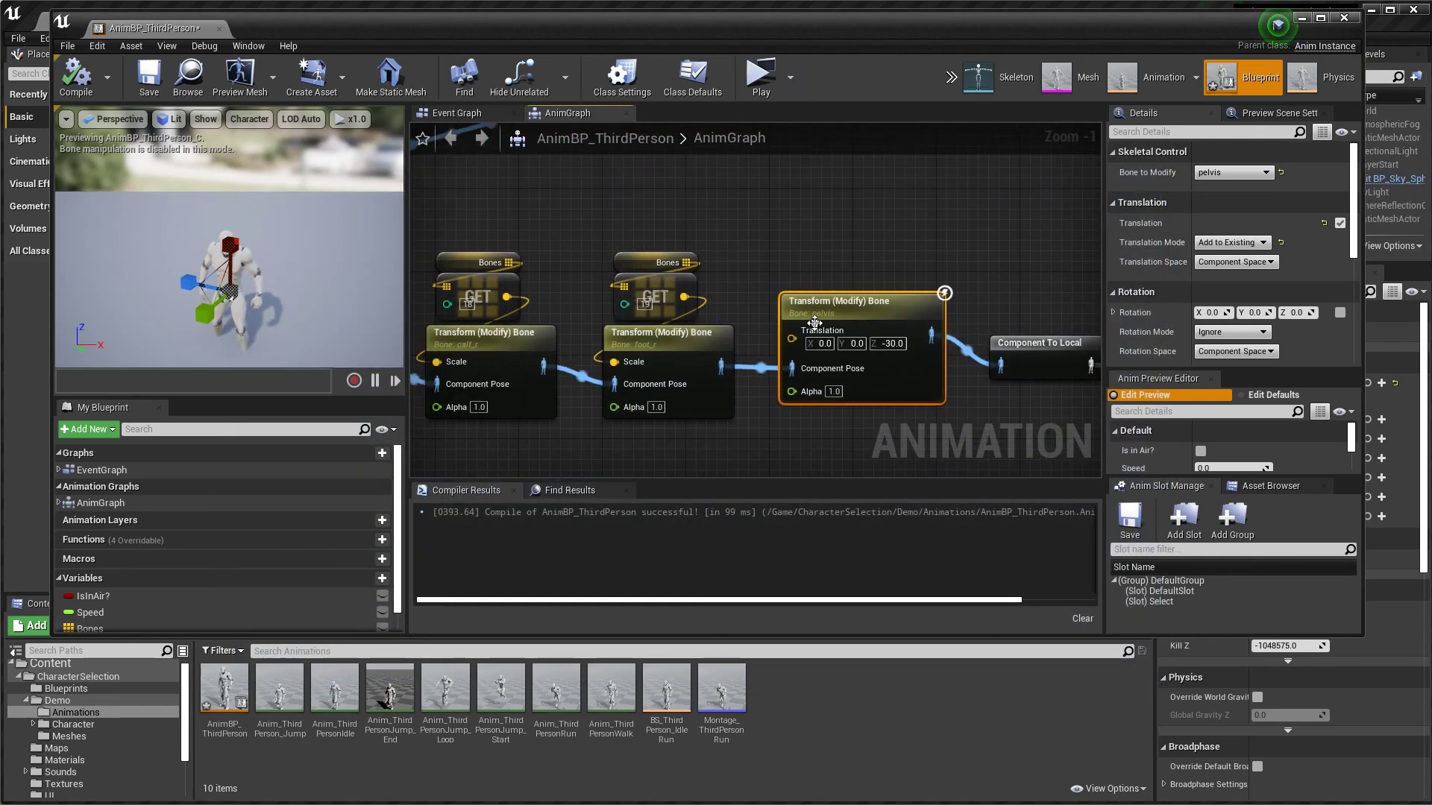
pyautogui.moveTo(792, 338); pyautogui.dragTo(772, 233)
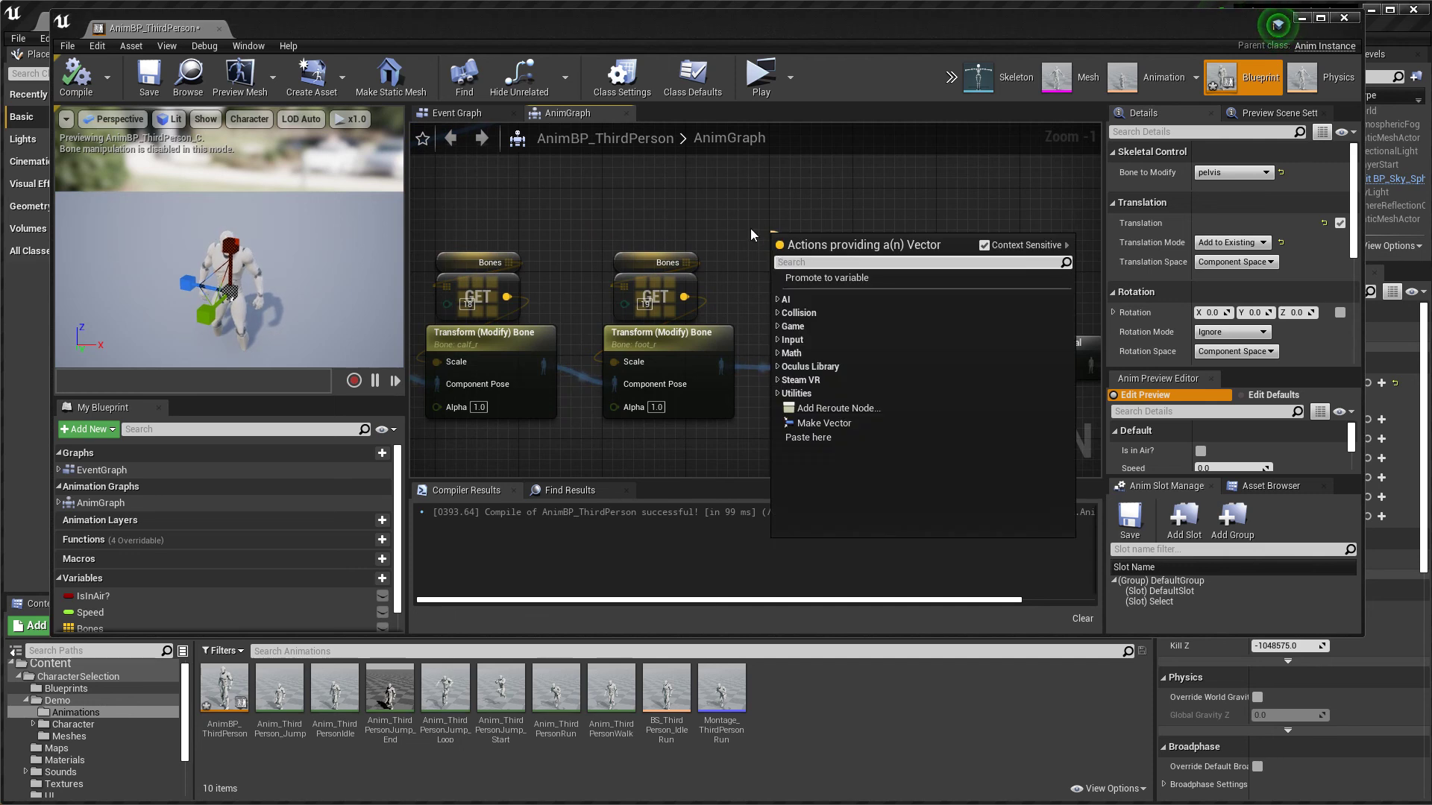
pyautogui.click(750, 227)
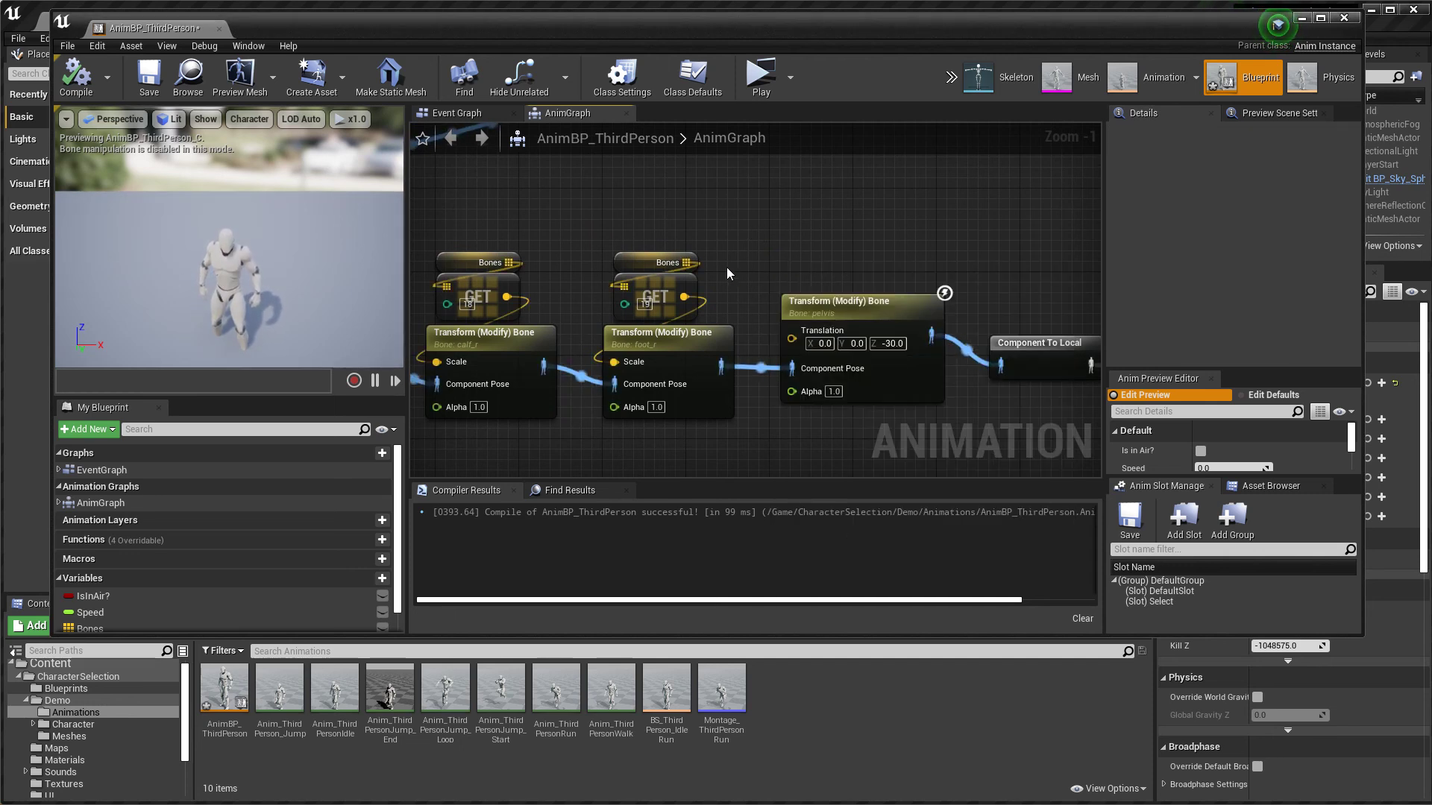